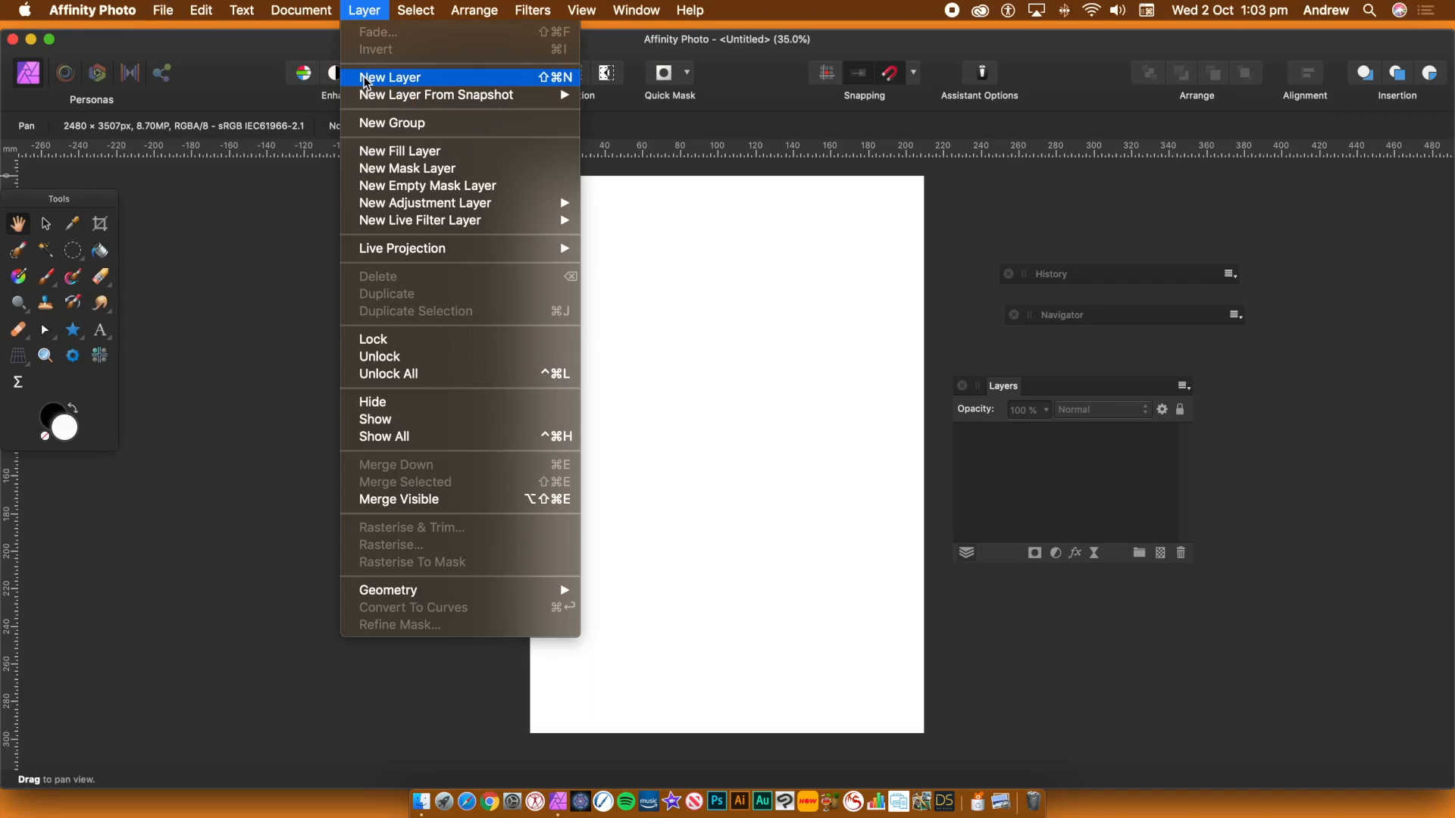
- Add a new pixel layer and fill it with the secondary colour
left_click(364, 77)
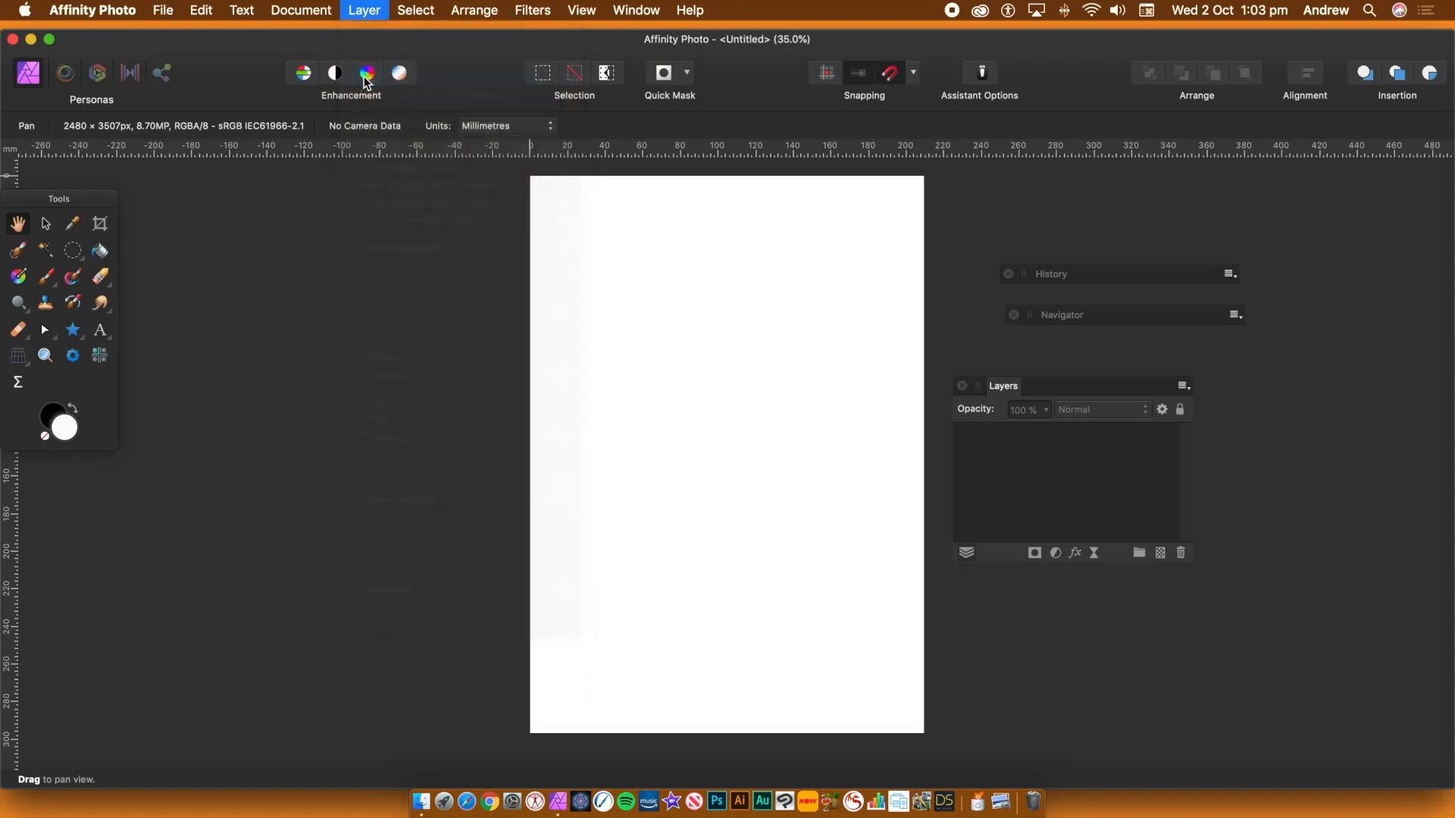
left_click(198, 11)
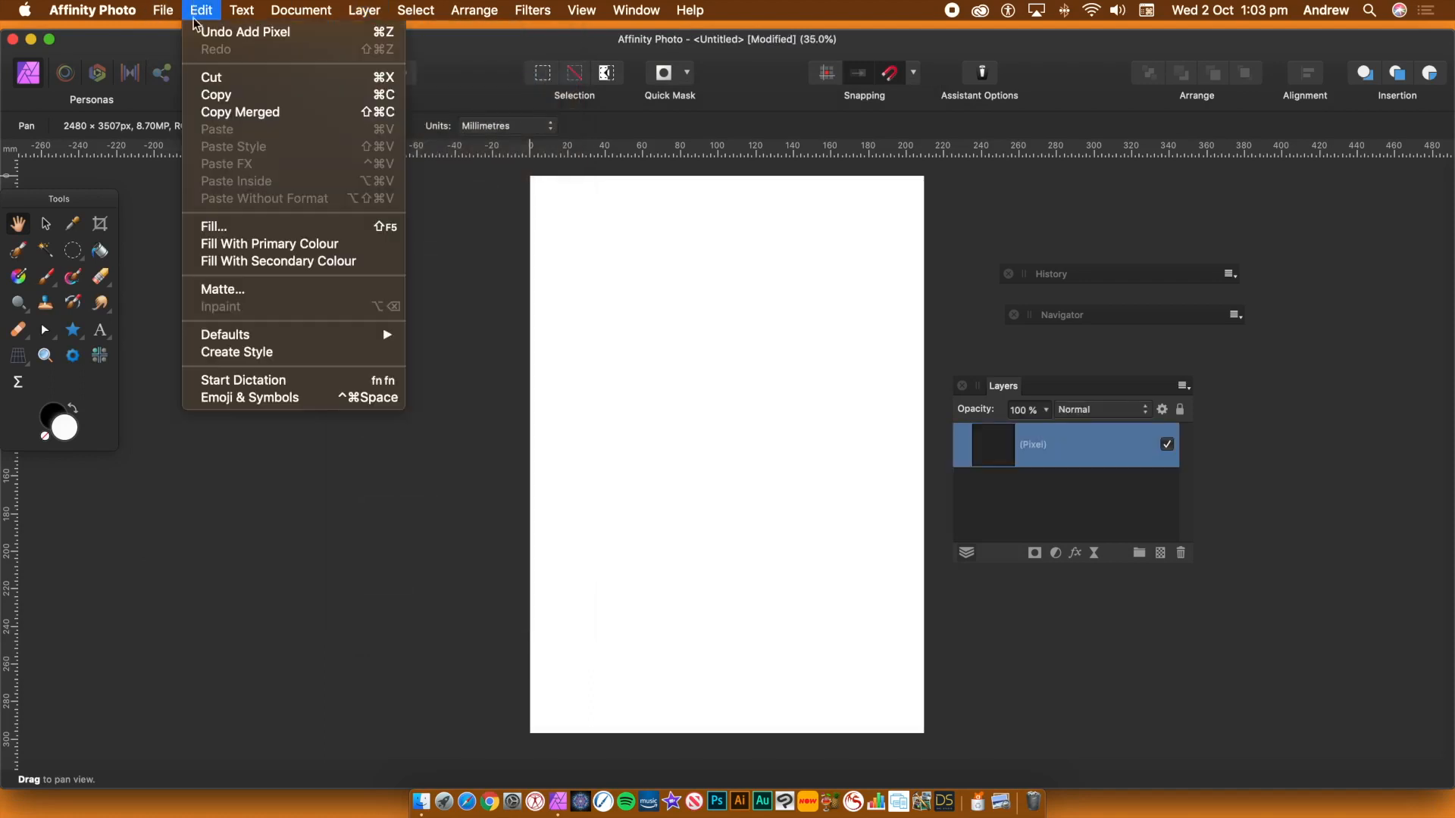
left_click(252, 233)
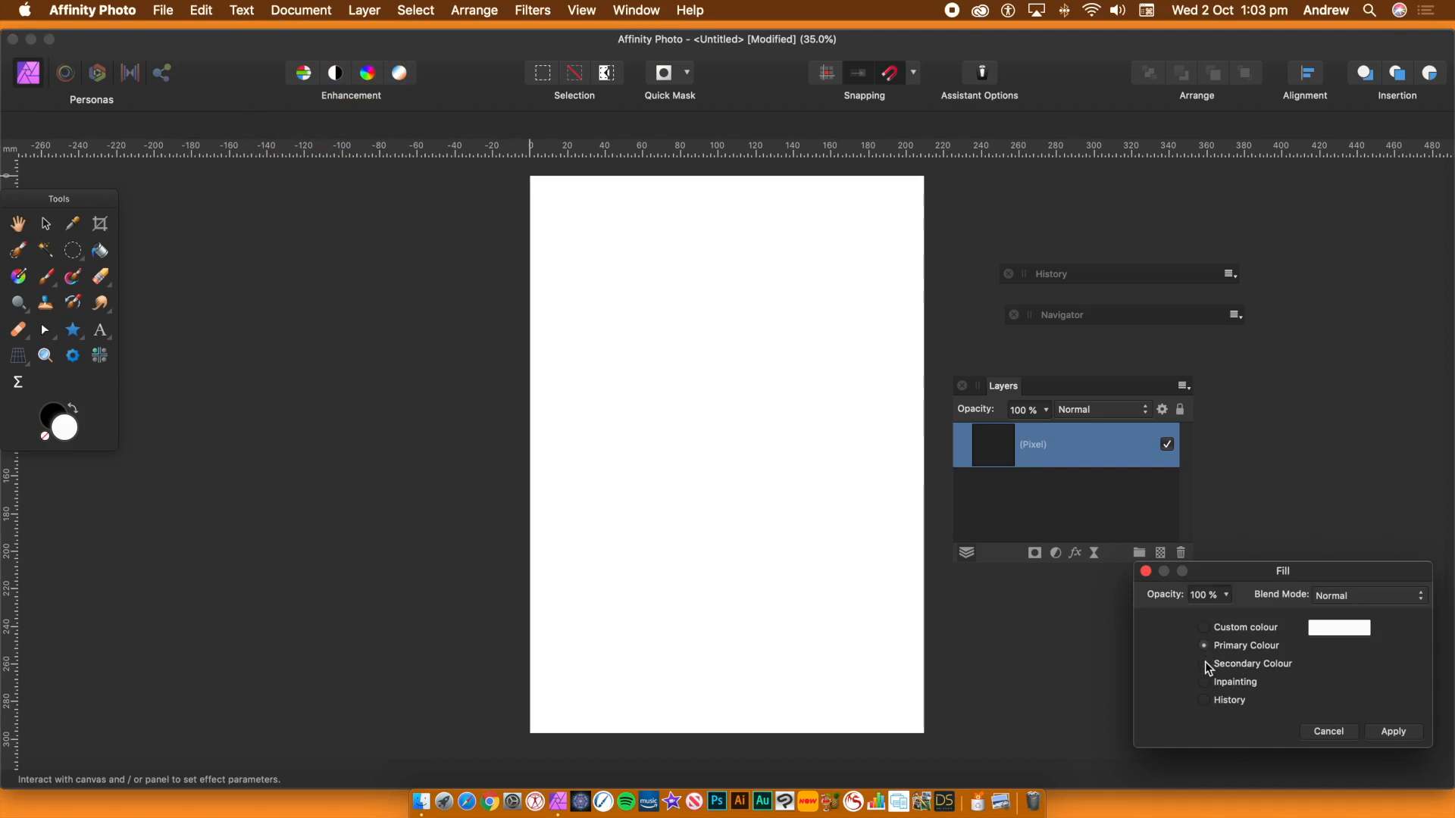
left_click(1205, 664)
left_click(1392, 731)
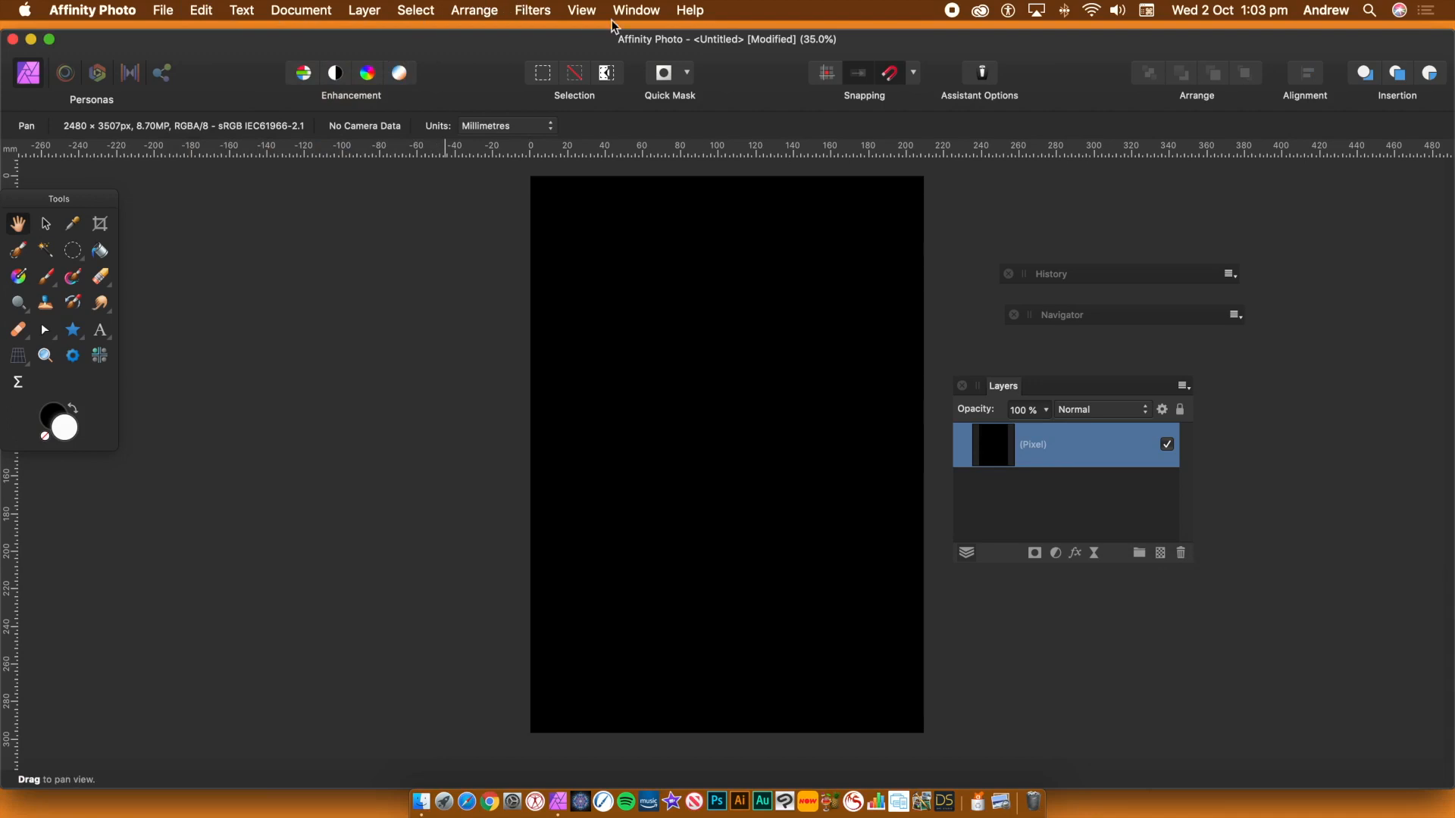
- Show the Channels panel and place it between the tools and the canvas
left_click(572, 10)
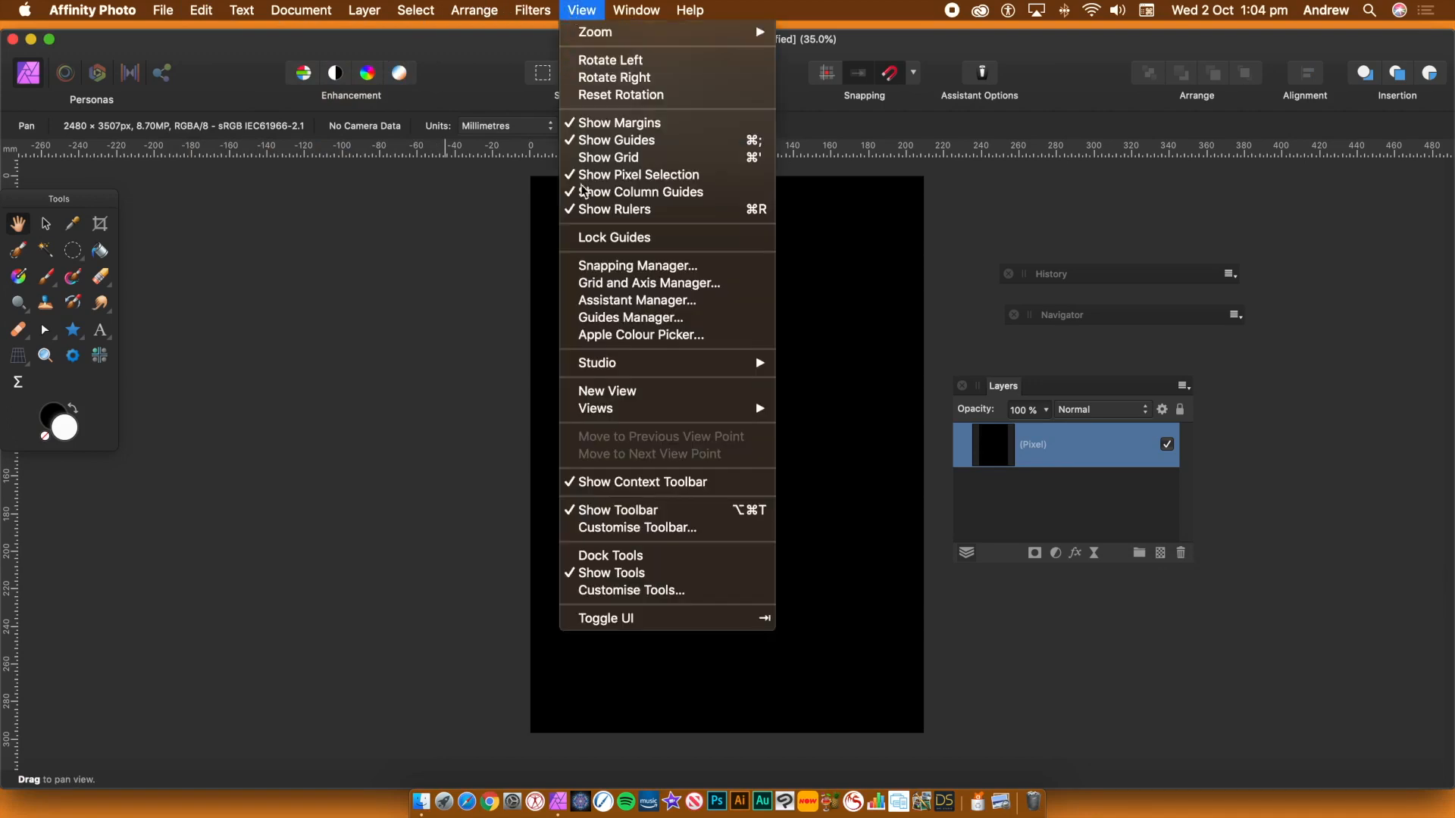
mouse_move(623, 365)
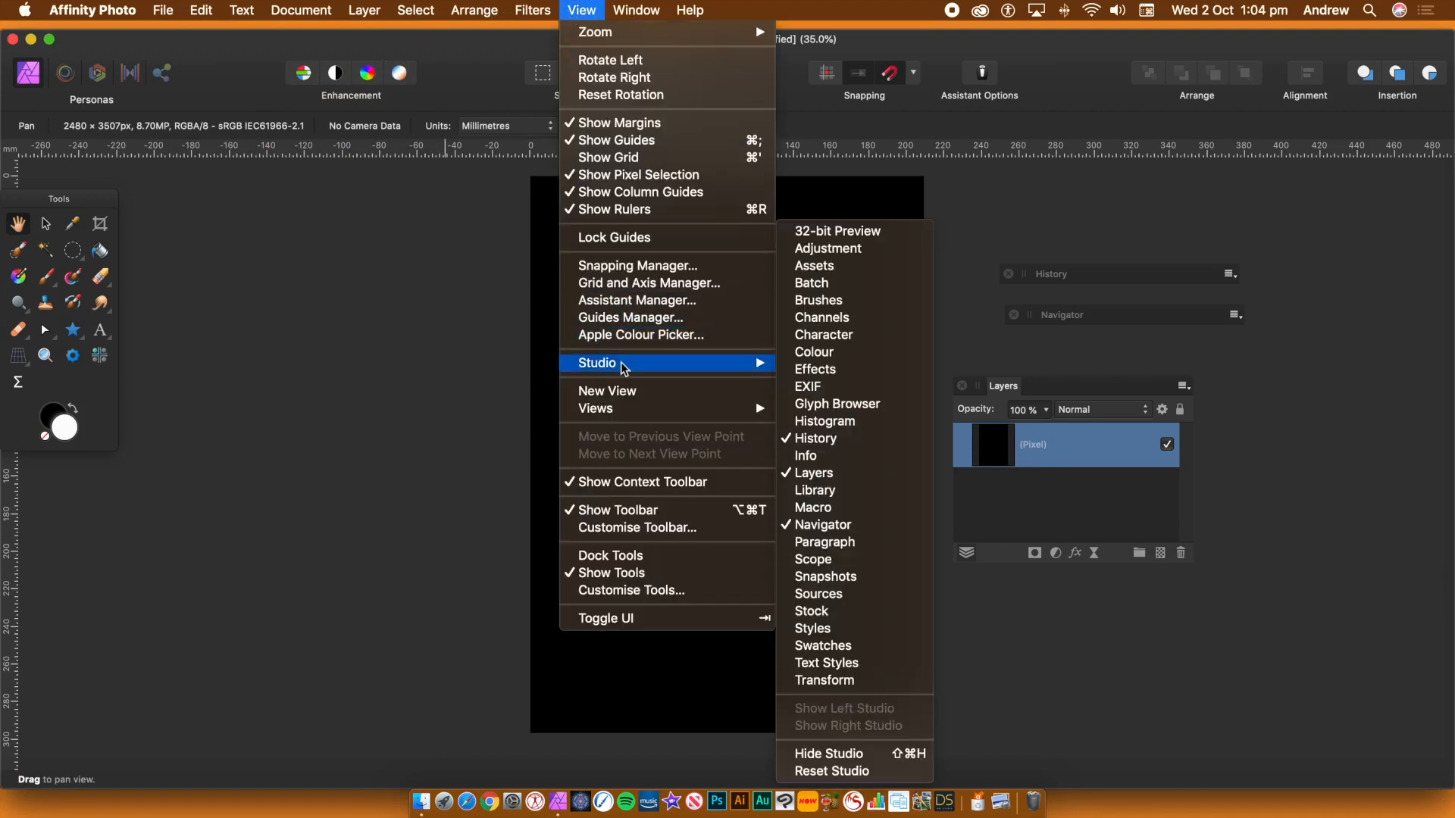
left_click(853, 325)
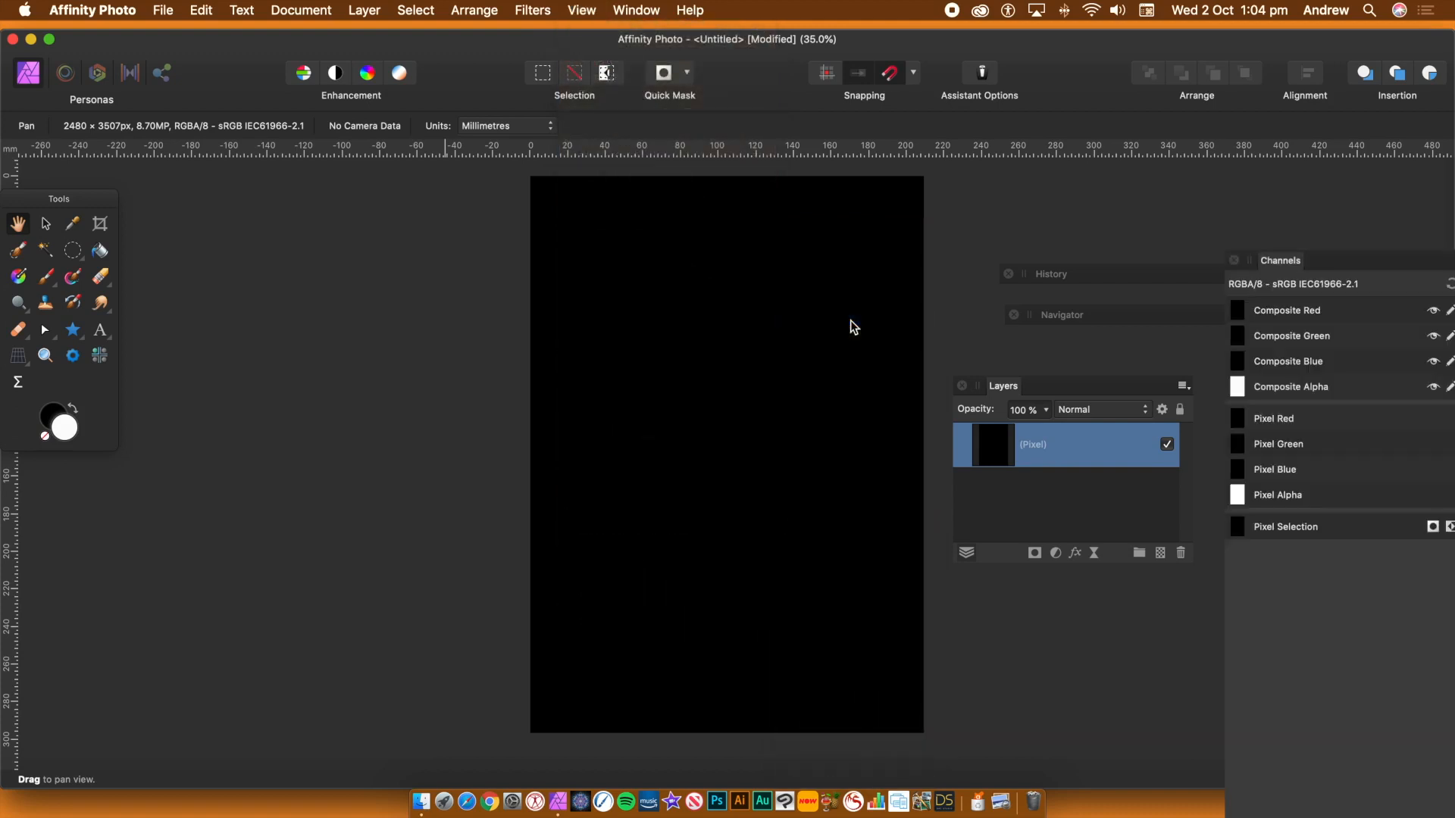
left_click_drag(1297, 266, 233, 234)
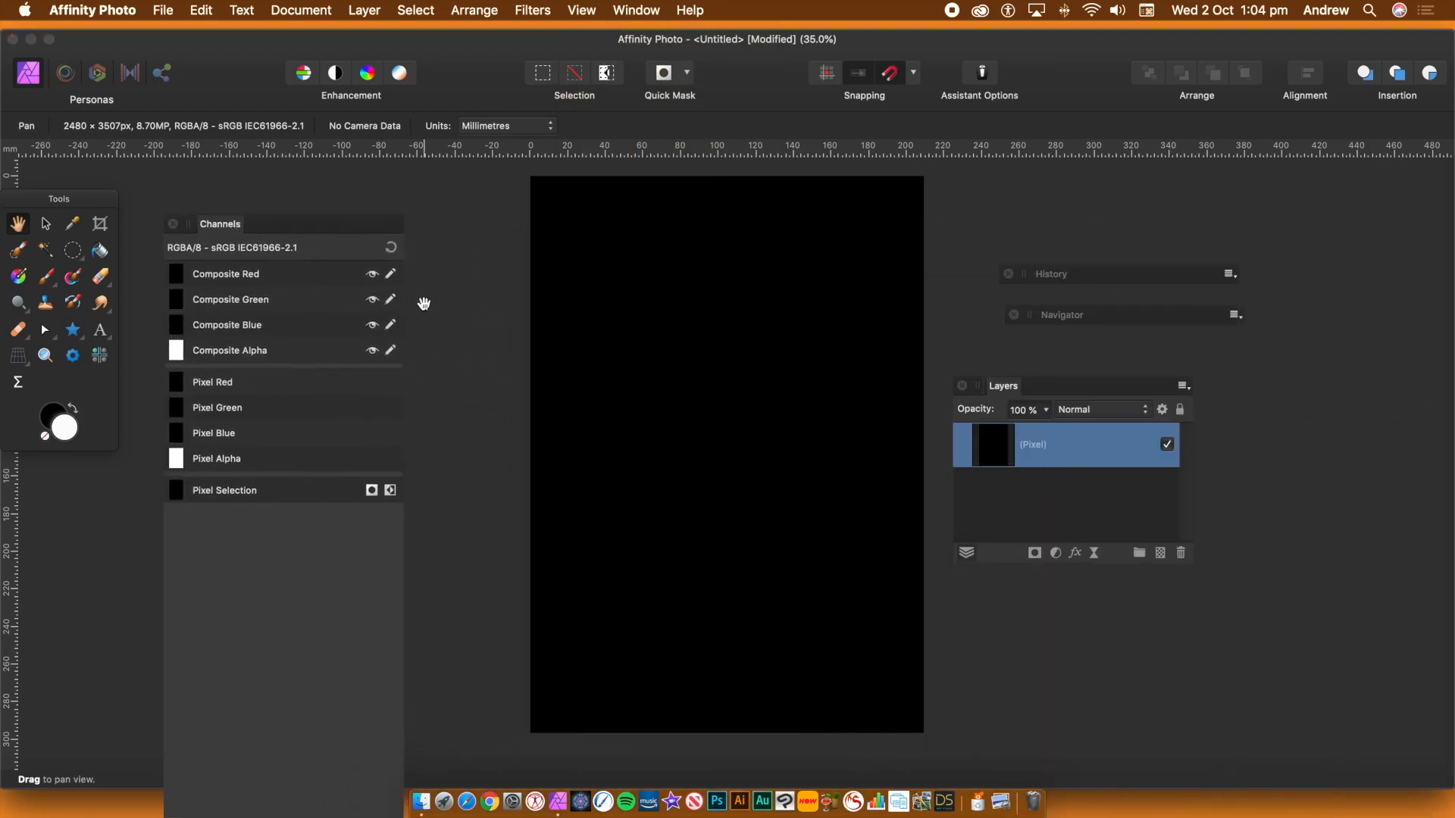
- Turn off the Composite Green and Composite Blue channels so only red is visible and editable alongside alpha
left_click(389, 278)
left_click(391, 300)
left_click(375, 300)
left_click(374, 327)
- Start a Procedural Texture filter on the red channel using the Weave 4 preset
left_click(543, 13)
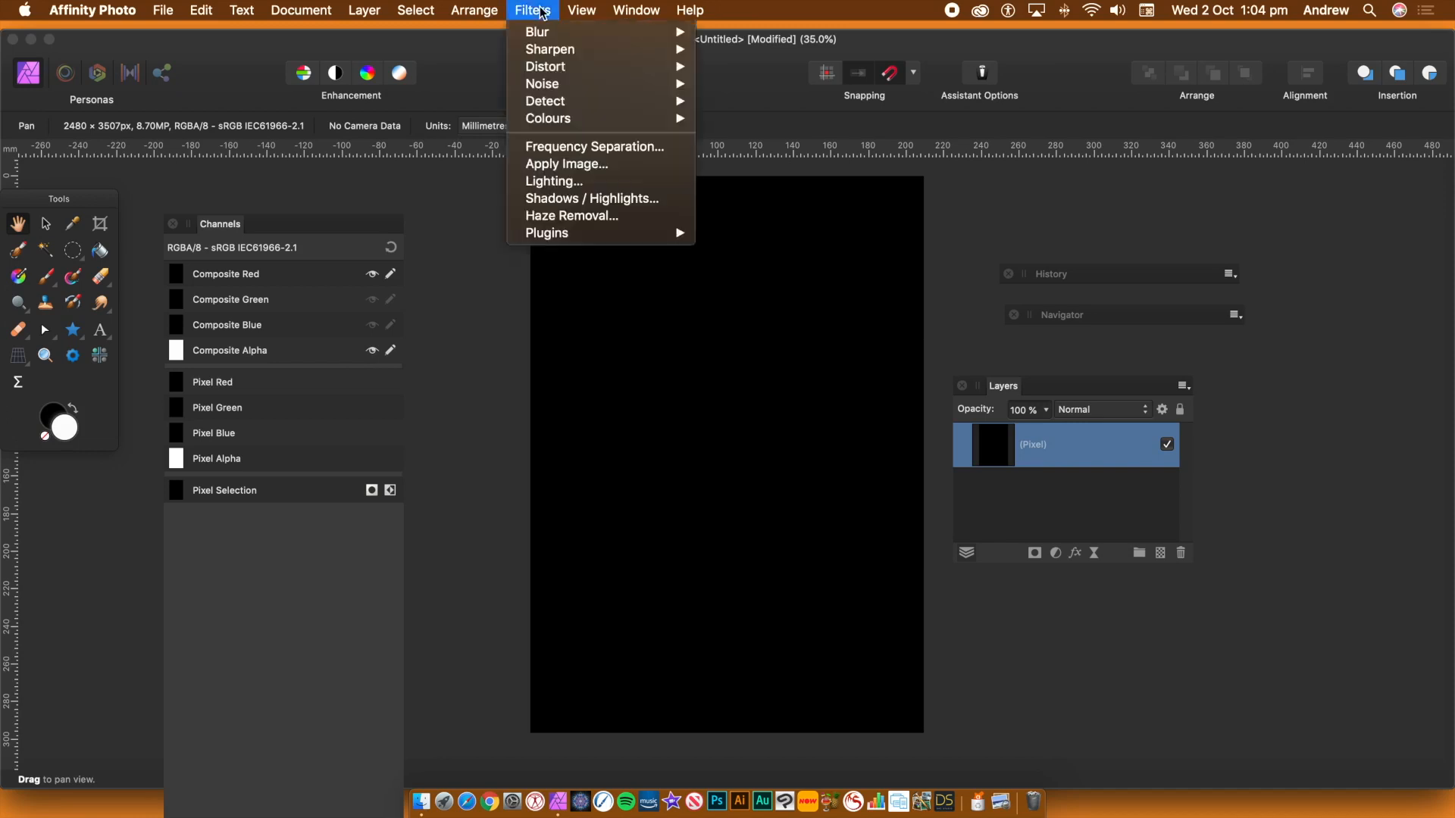
mouse_move(607, 118)
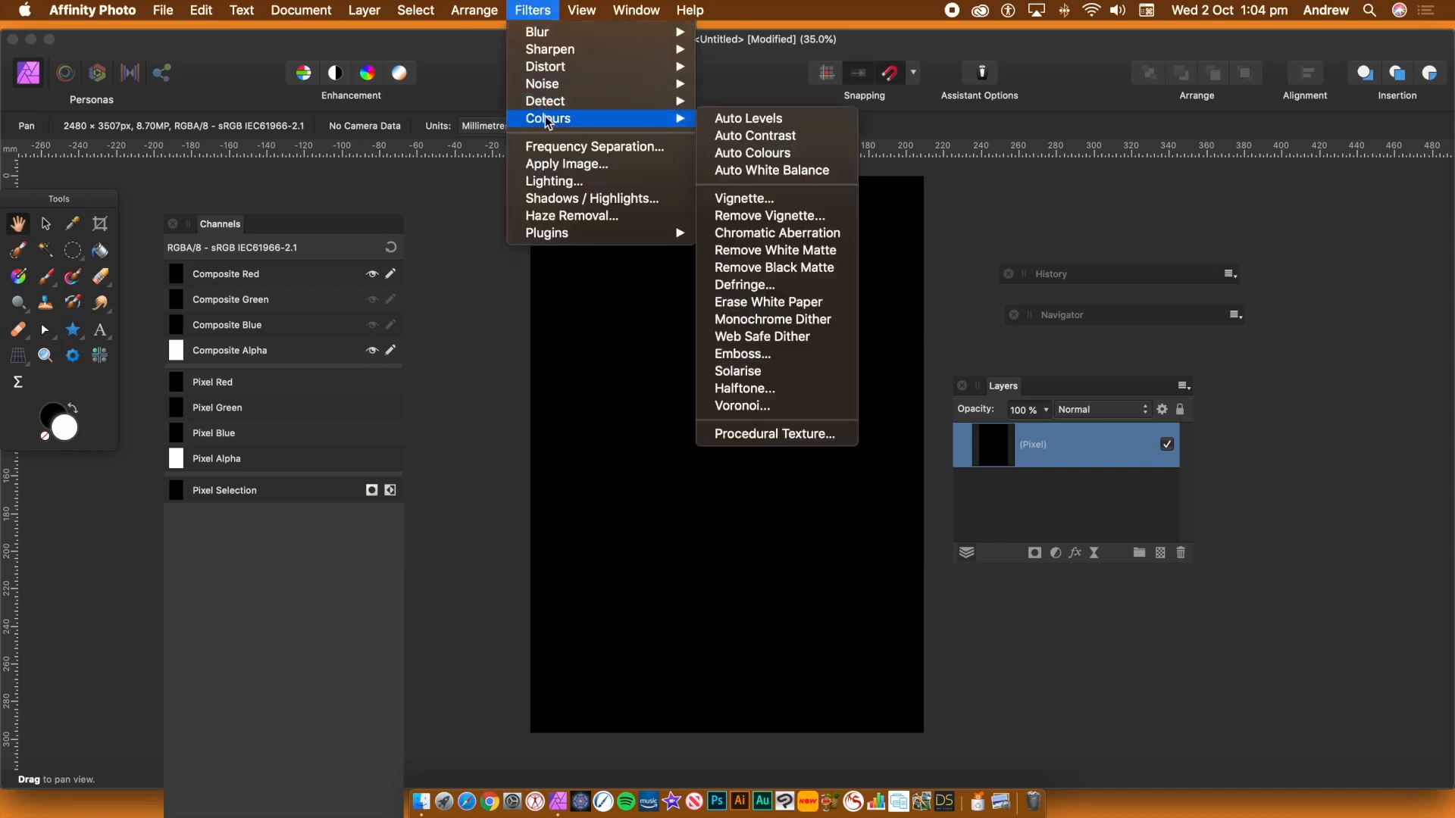
left_click(756, 434)
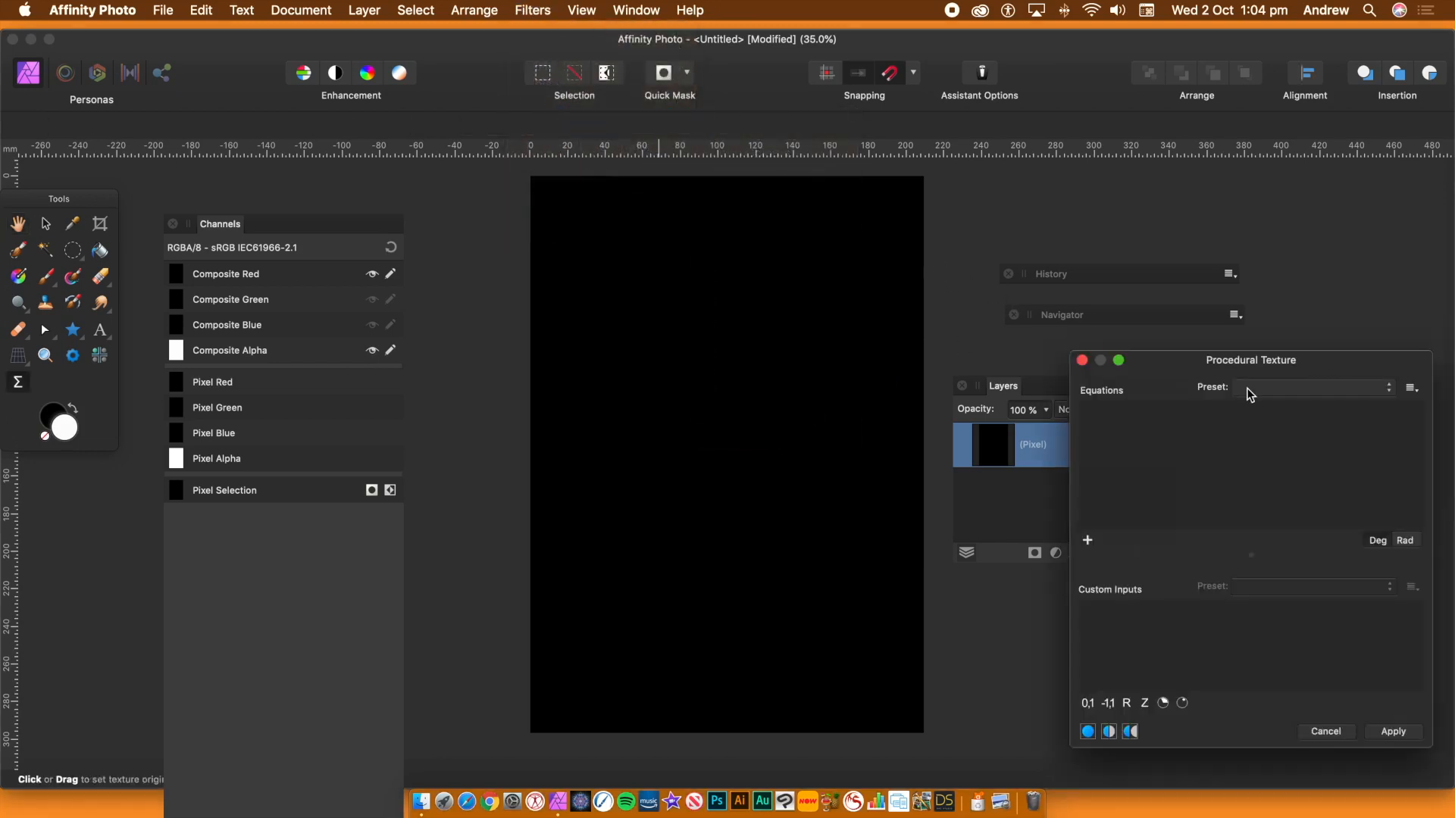
left_click_drag(1242, 364, 1007, 179)
left_click(1030, 206)
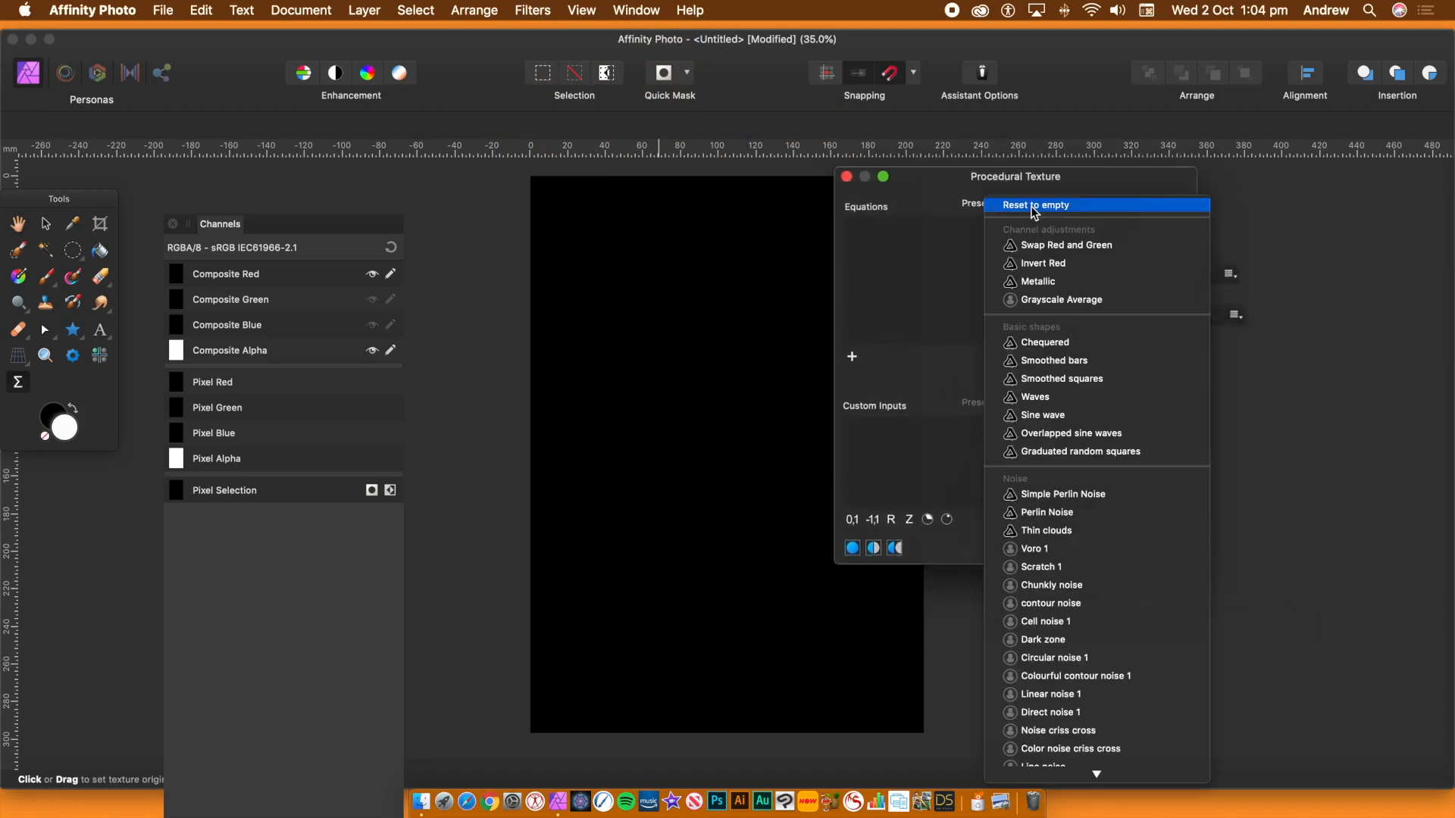
scroll(1091, 470, "down", 8)
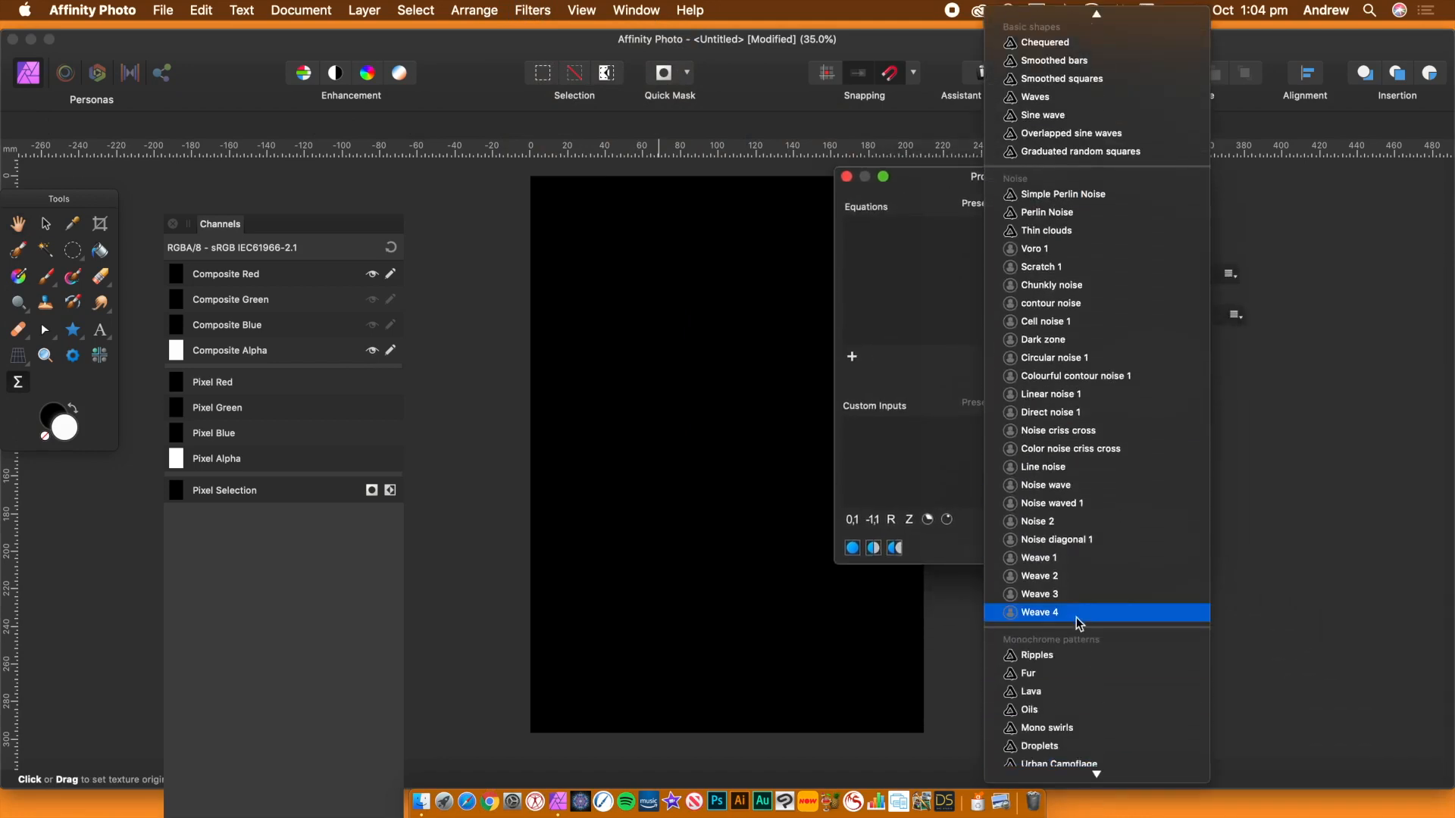
left_click(1074, 612)
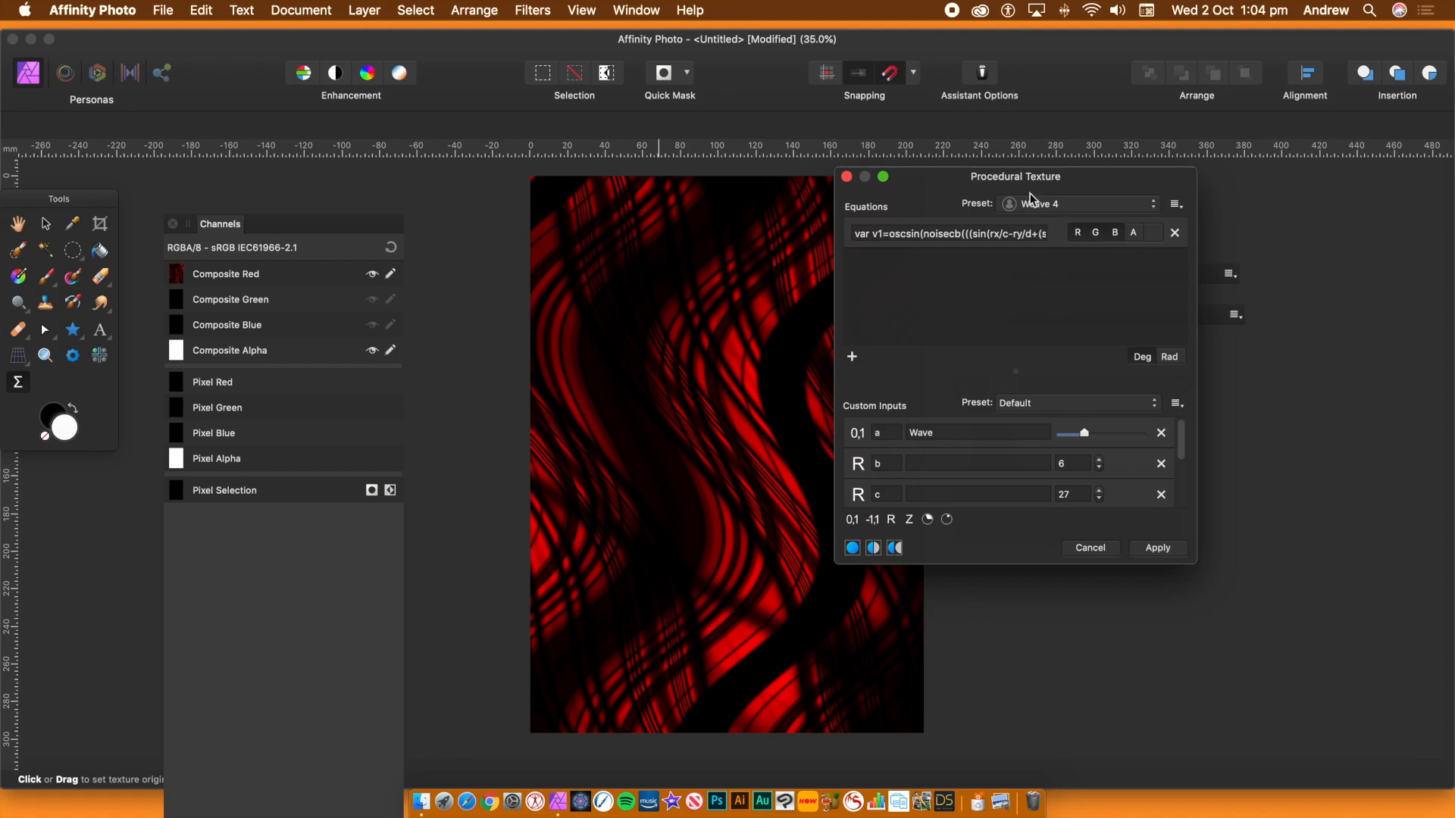
- Increase the red texture's Wave input to a little over half and set input c to 33
left_click_drag(989, 194, 1115, 200)
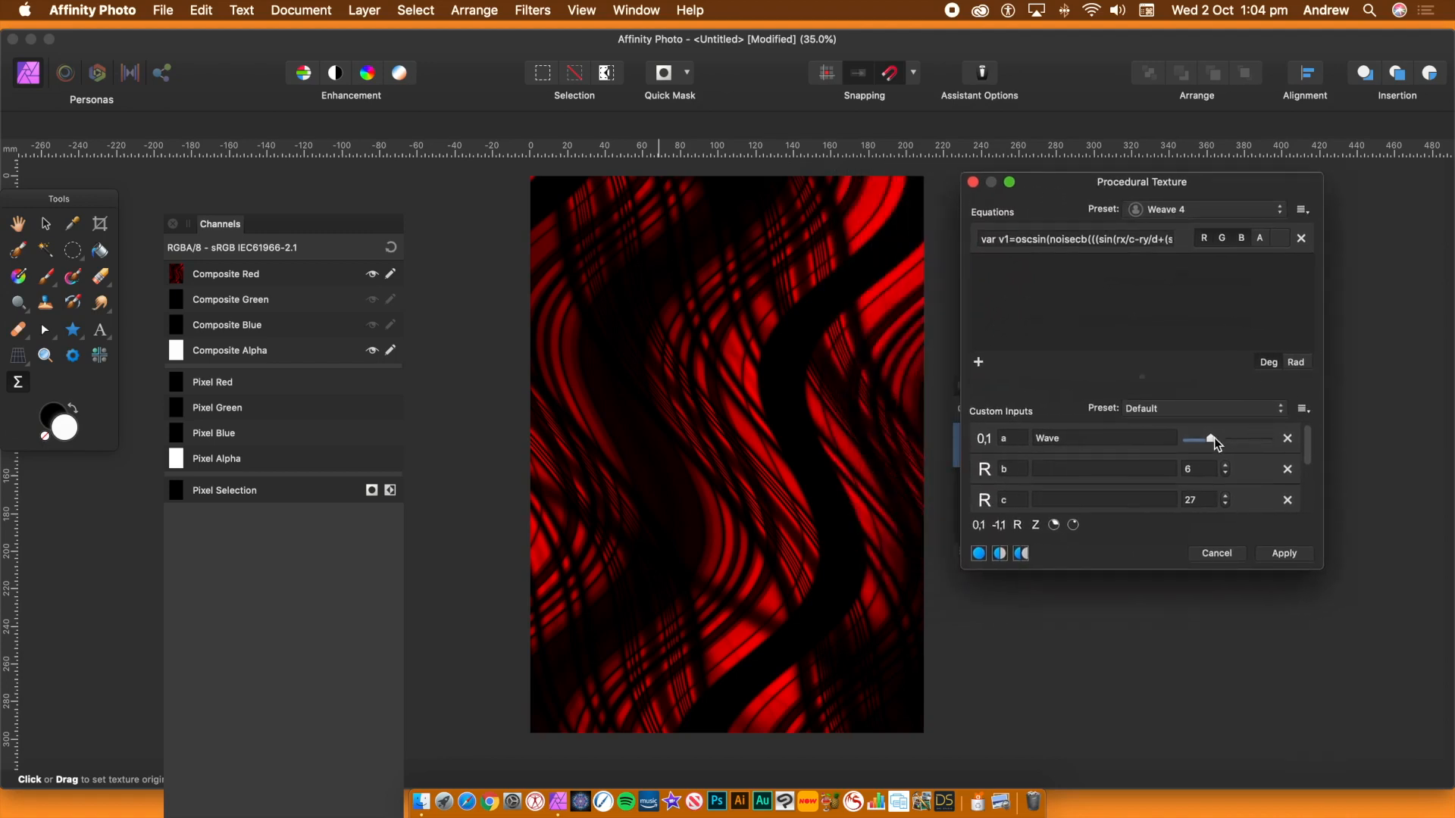
left_click_drag(1239, 443, 1242, 442)
scroll(1309, 447, "down", 2)
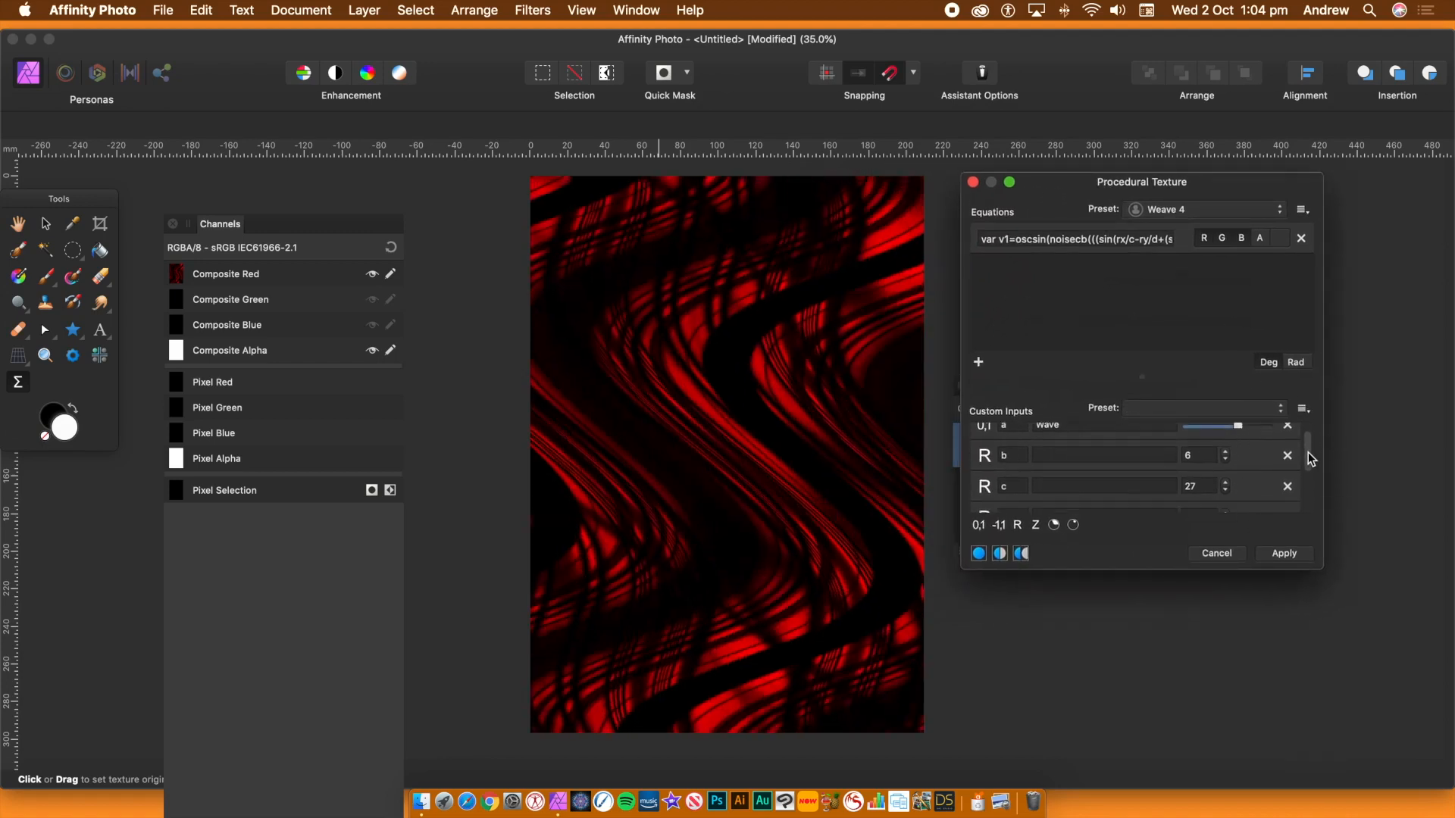
left_click(1225, 469)
left_click(1225, 469)
left_click(1225, 469)
left_click(1225, 469)
left_click(1225, 469)
left_click(1225, 469)
- Set input d of the red weave texture to 22
left_click(1225, 499)
left_click(1225, 500)
left_click(1225, 499)
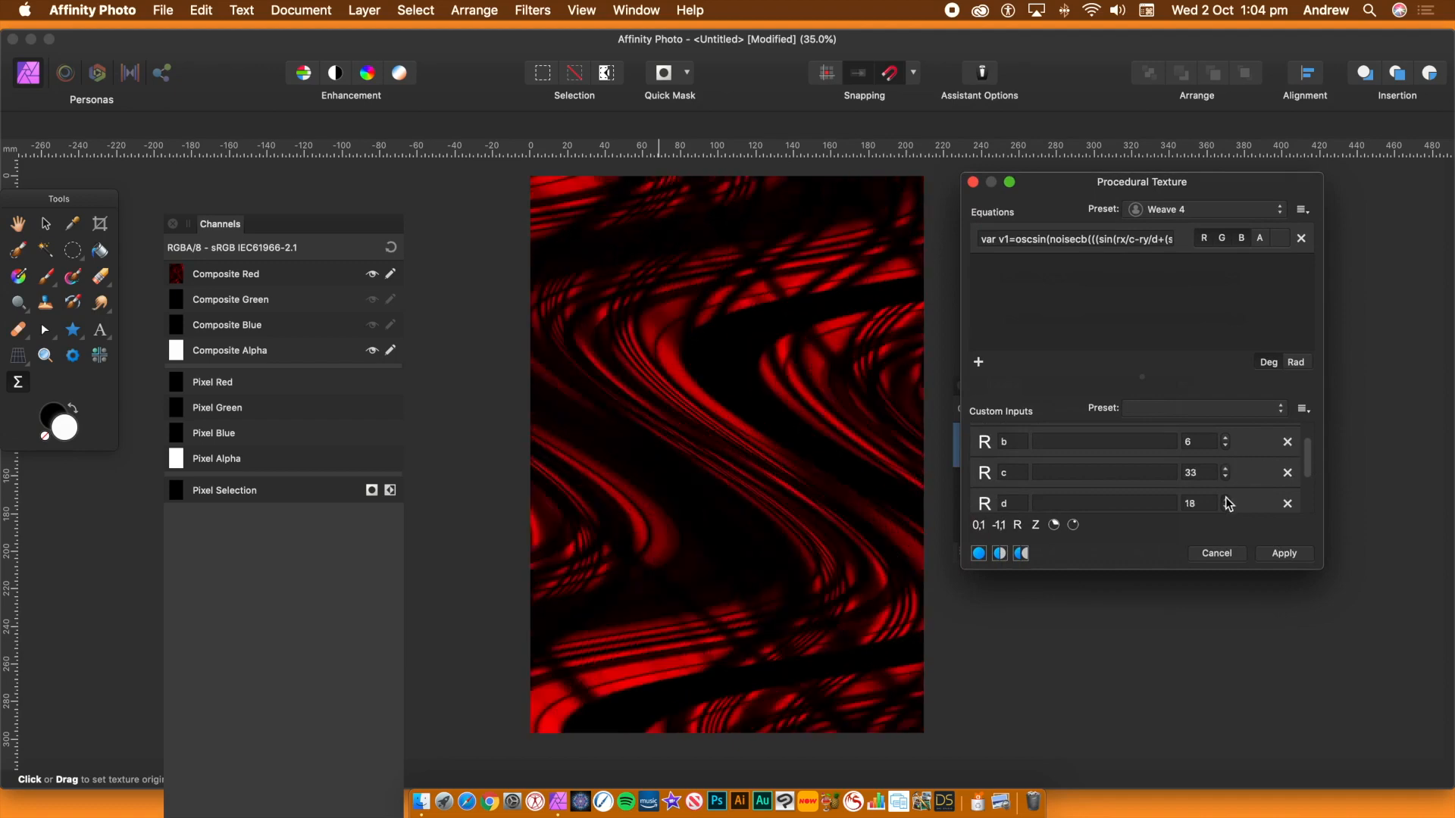
left_click(1225, 500)
left_click(1225, 499)
left_click(1225, 499)
left_click(1225, 500)
left_click(1225, 499)
- Enlarge the Procedural Texture dialog, set input e to 14, and apply the texture to the red channel
left_click_drag(1319, 570, 1408, 689)
scroll(1398, 606, "down", 1)
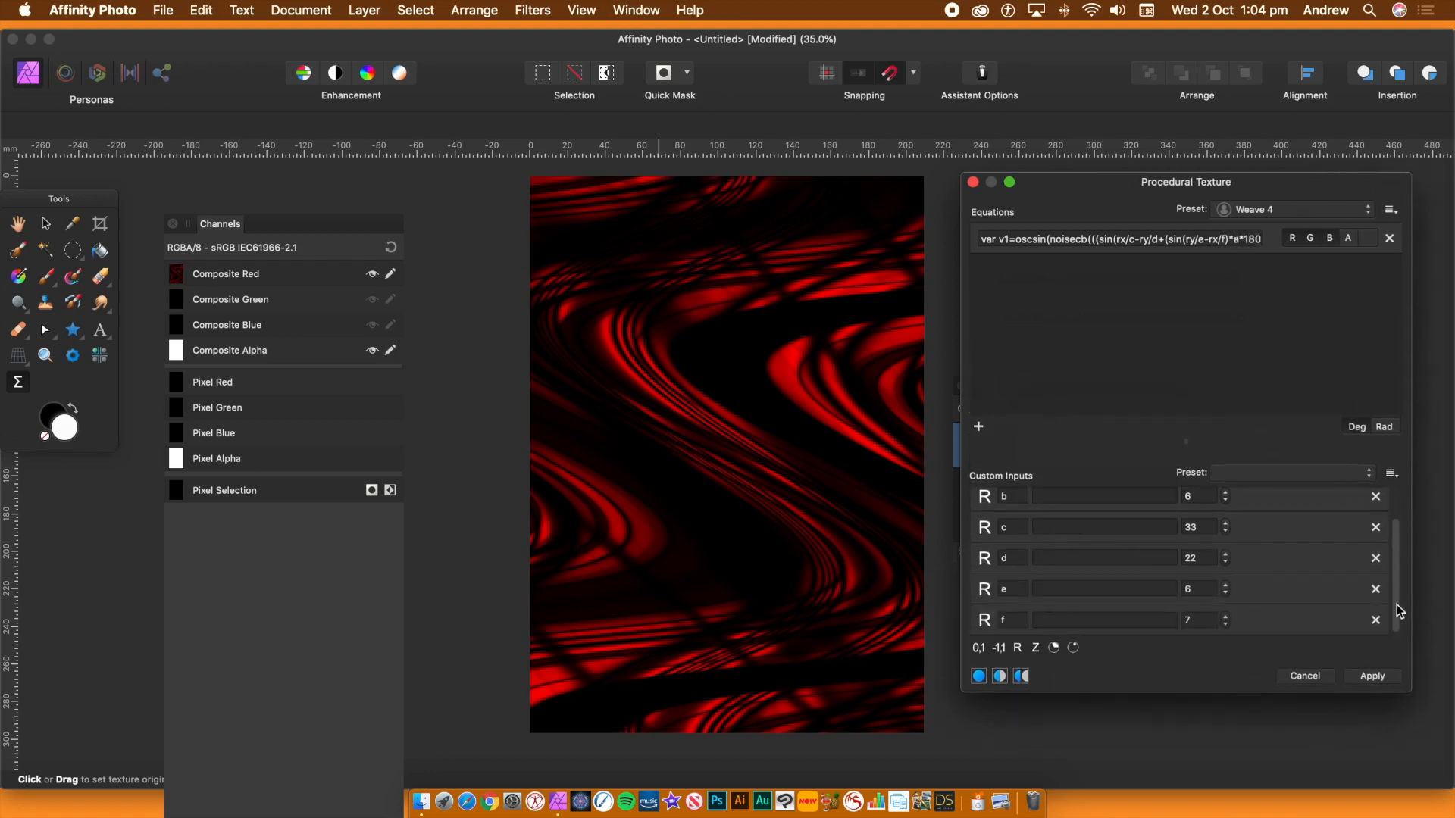
left_click(1225, 585)
left_click(1225, 585)
left_click(1225, 585)
left_click(1225, 585)
left_click(1225, 585)
left_click(1225, 585)
left_click(1225, 585)
left_click(1225, 585)
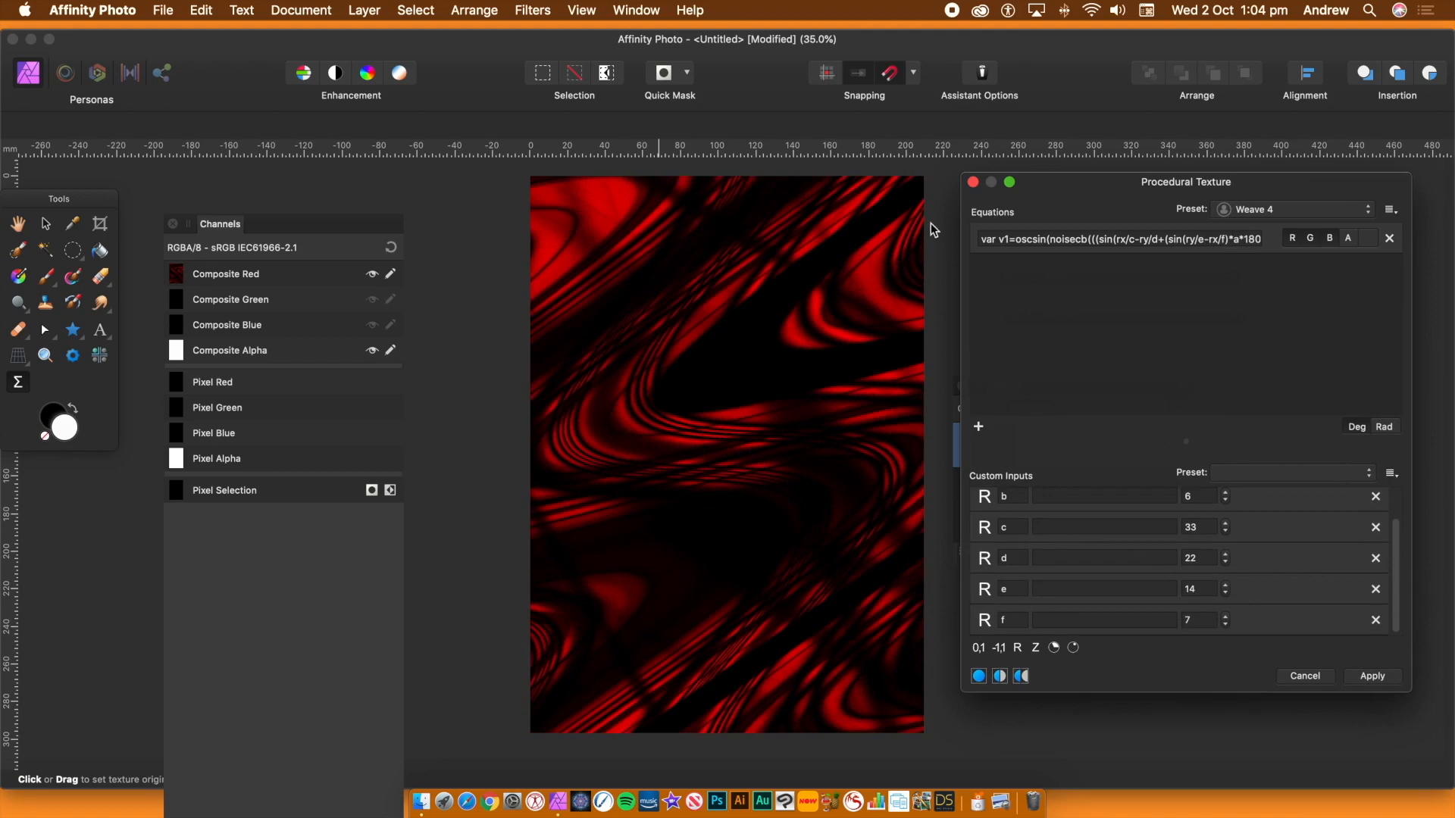
left_click(1377, 682)
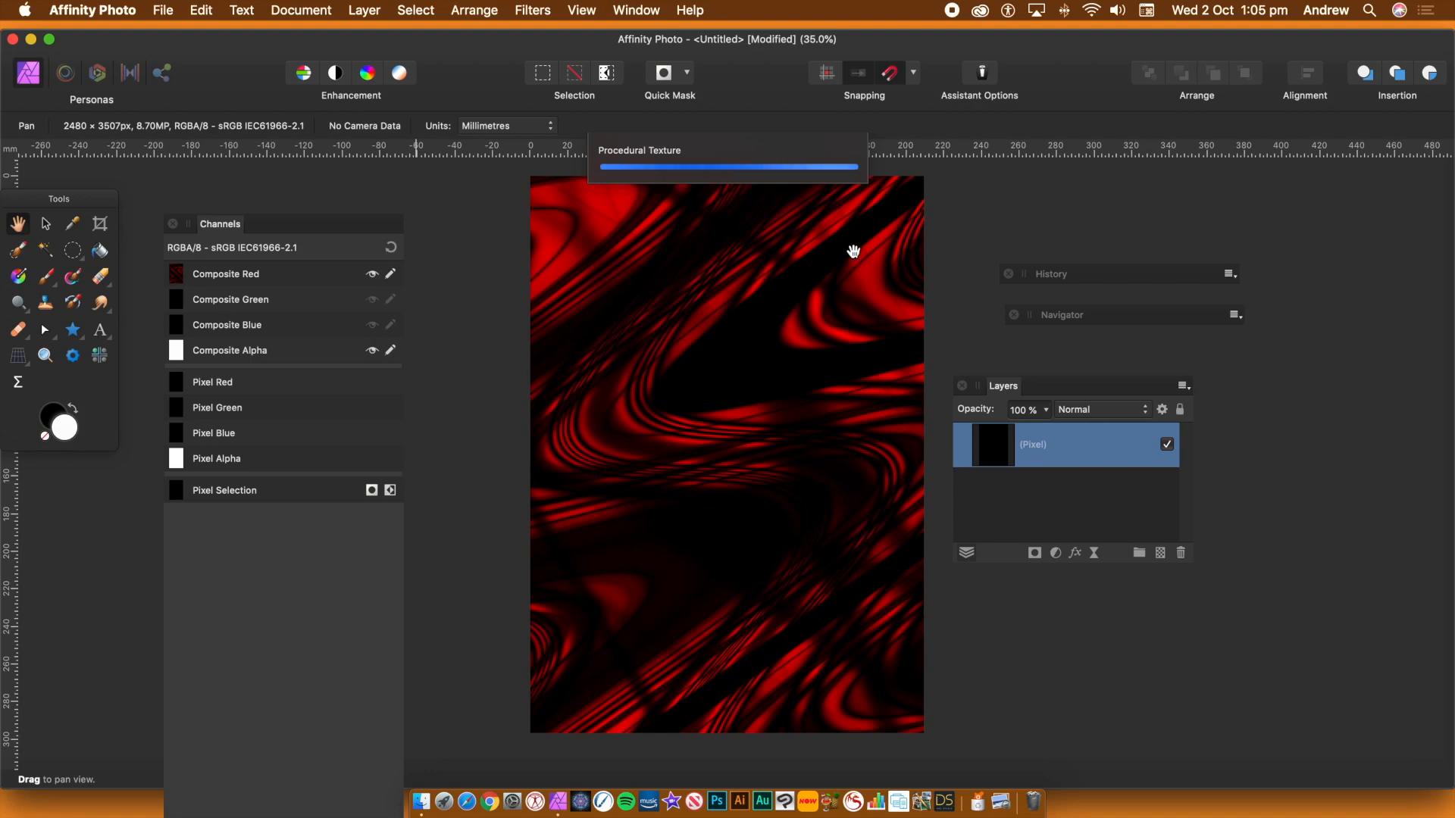
- Make Composite Green the only active colour channel and start a Procedural Texture with the Weave 4 preset
left_click(372, 274)
left_click(372, 300)
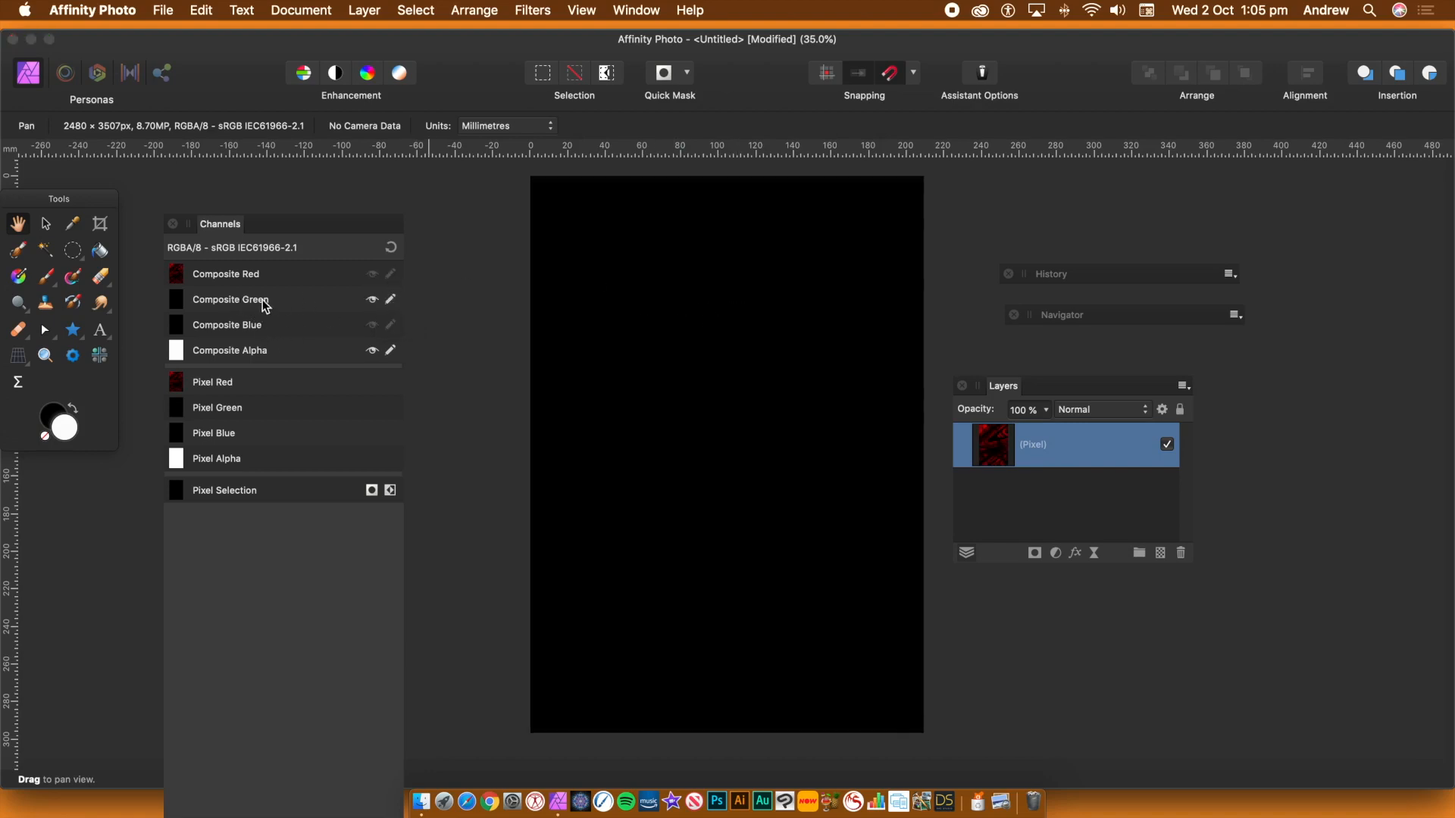
left_click(533, 10)
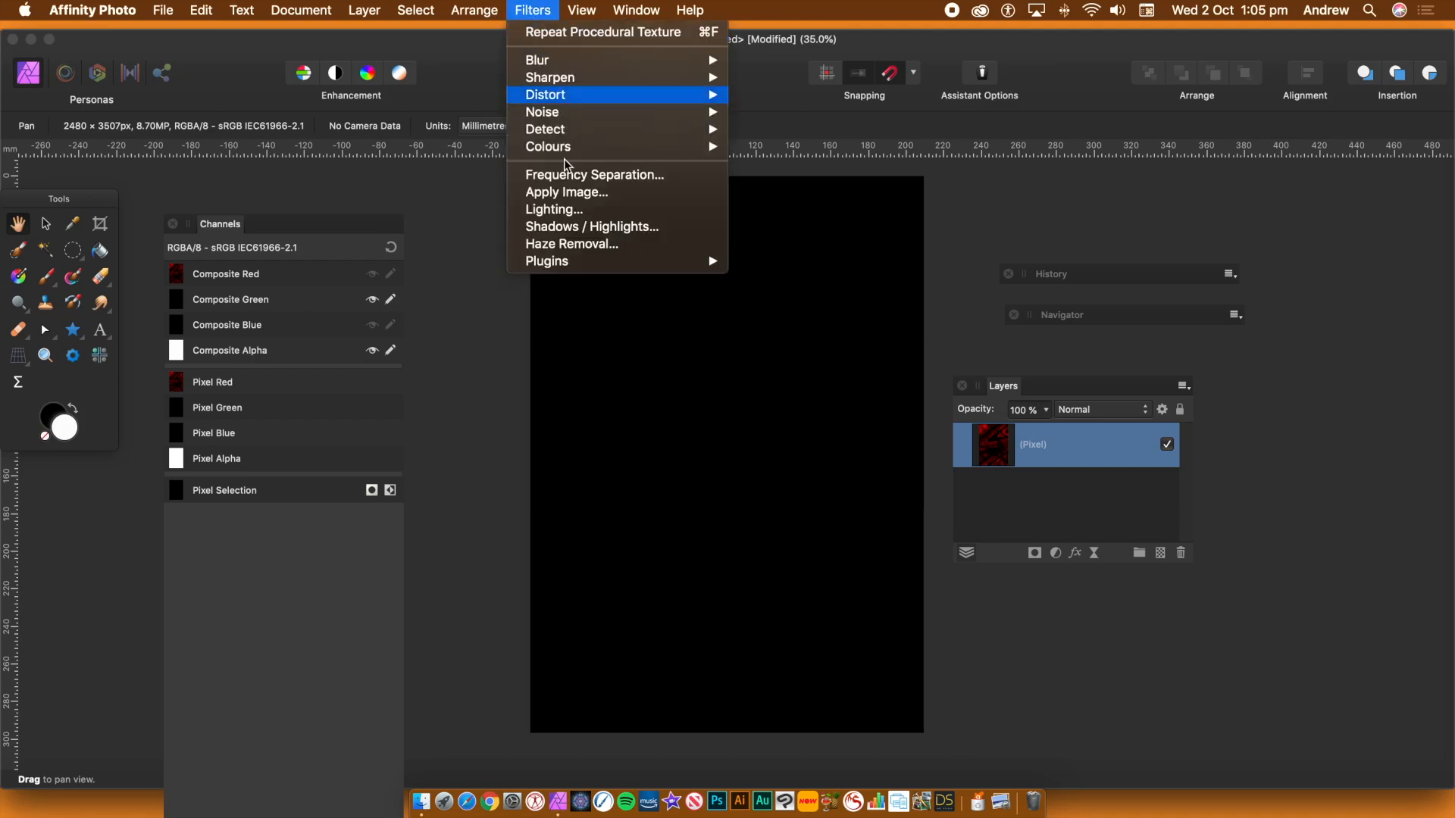
mouse_move(607, 147)
left_click(816, 462)
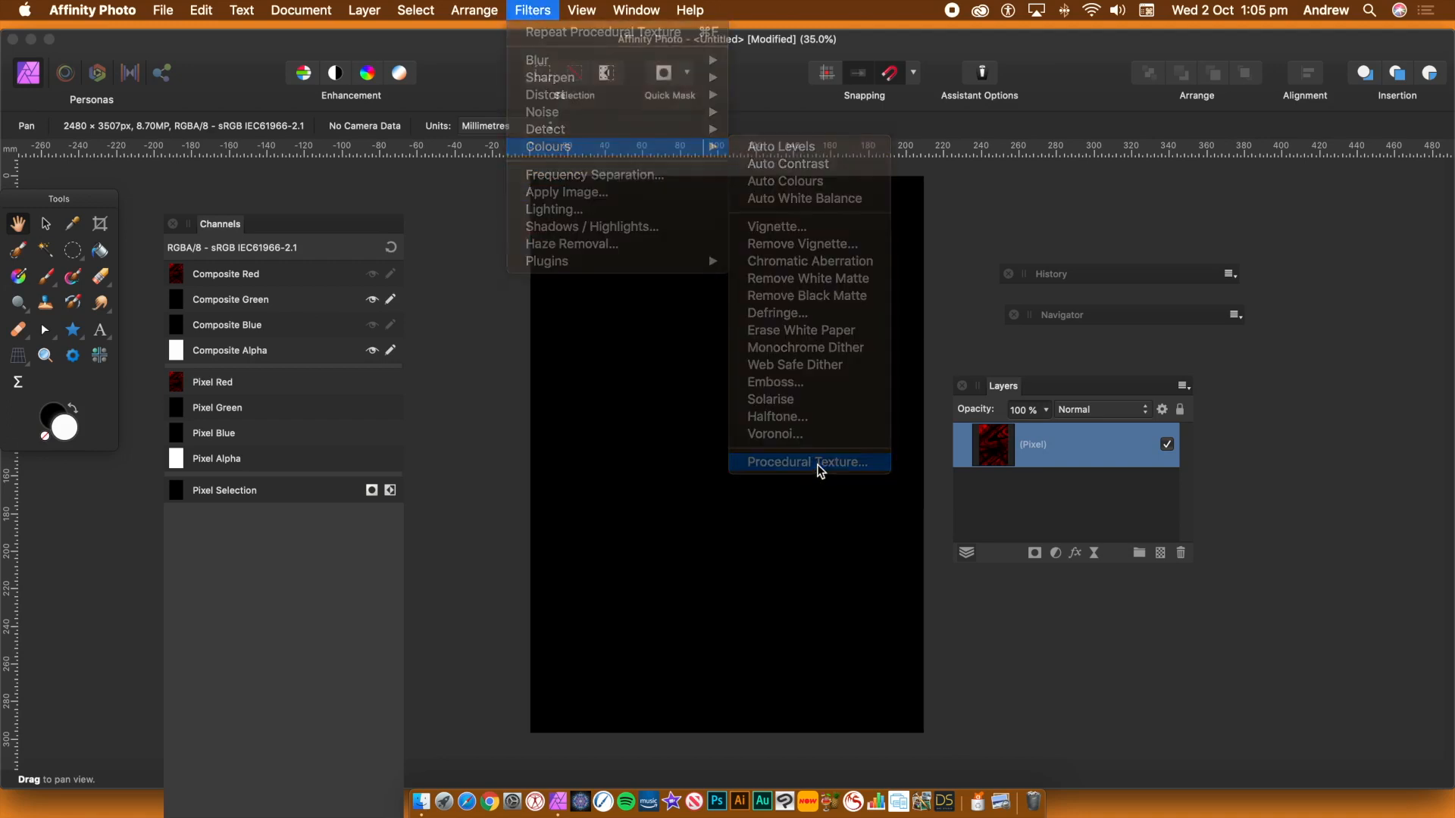
left_click_drag(1215, 364, 1011, 200)
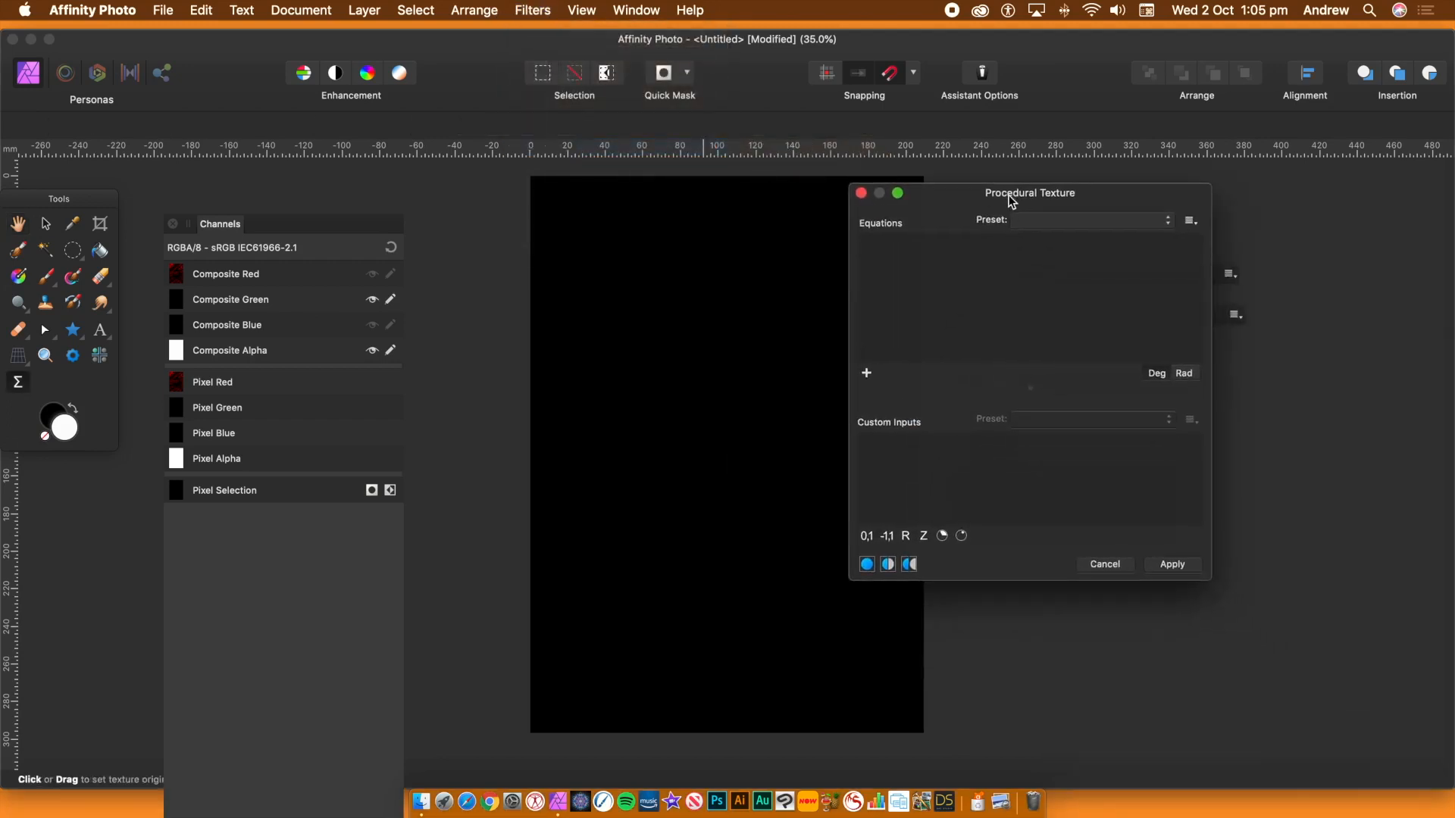
left_click(1075, 219)
scroll(1119, 685, "down", 10)
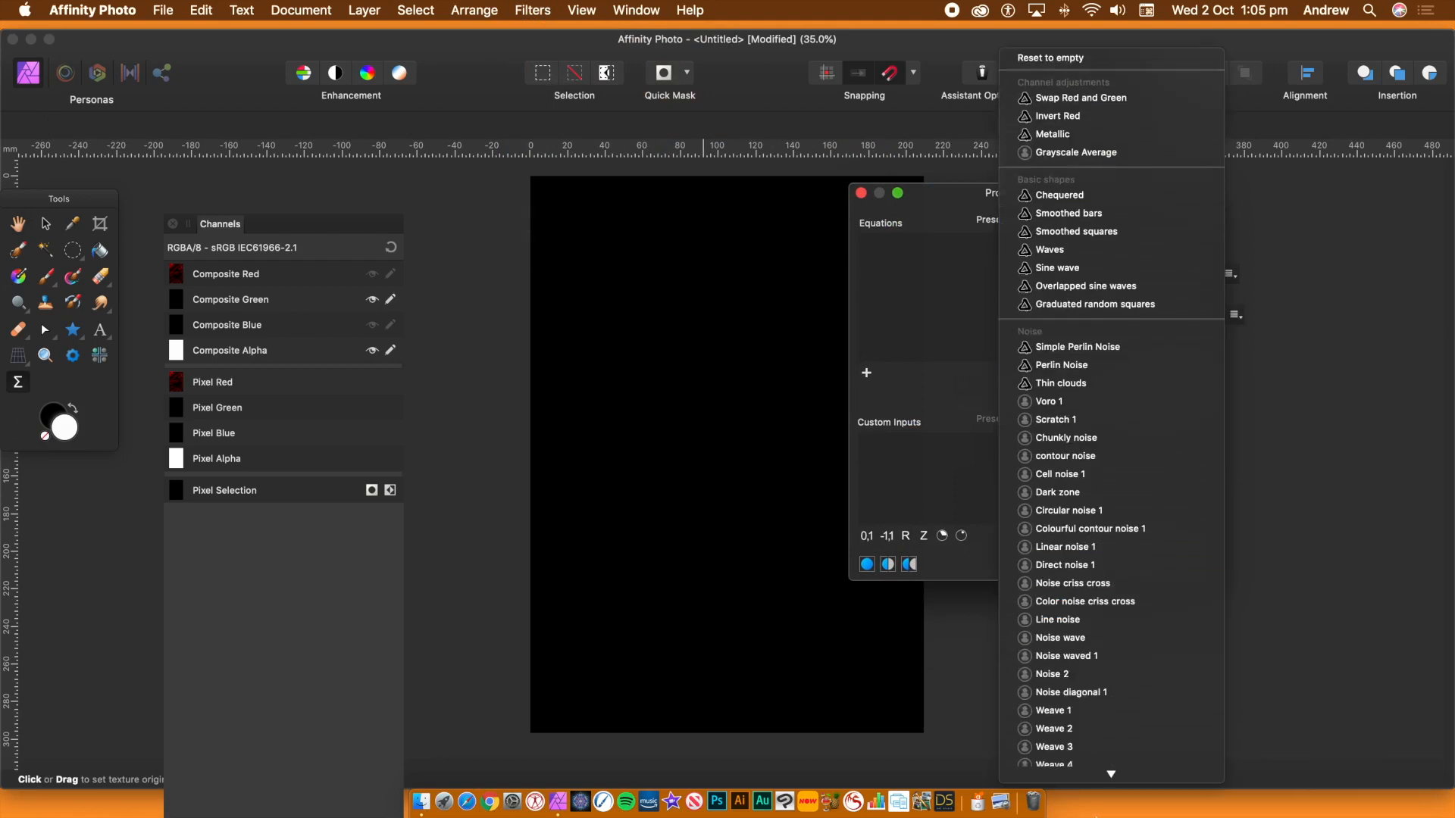
left_click(1103, 643)
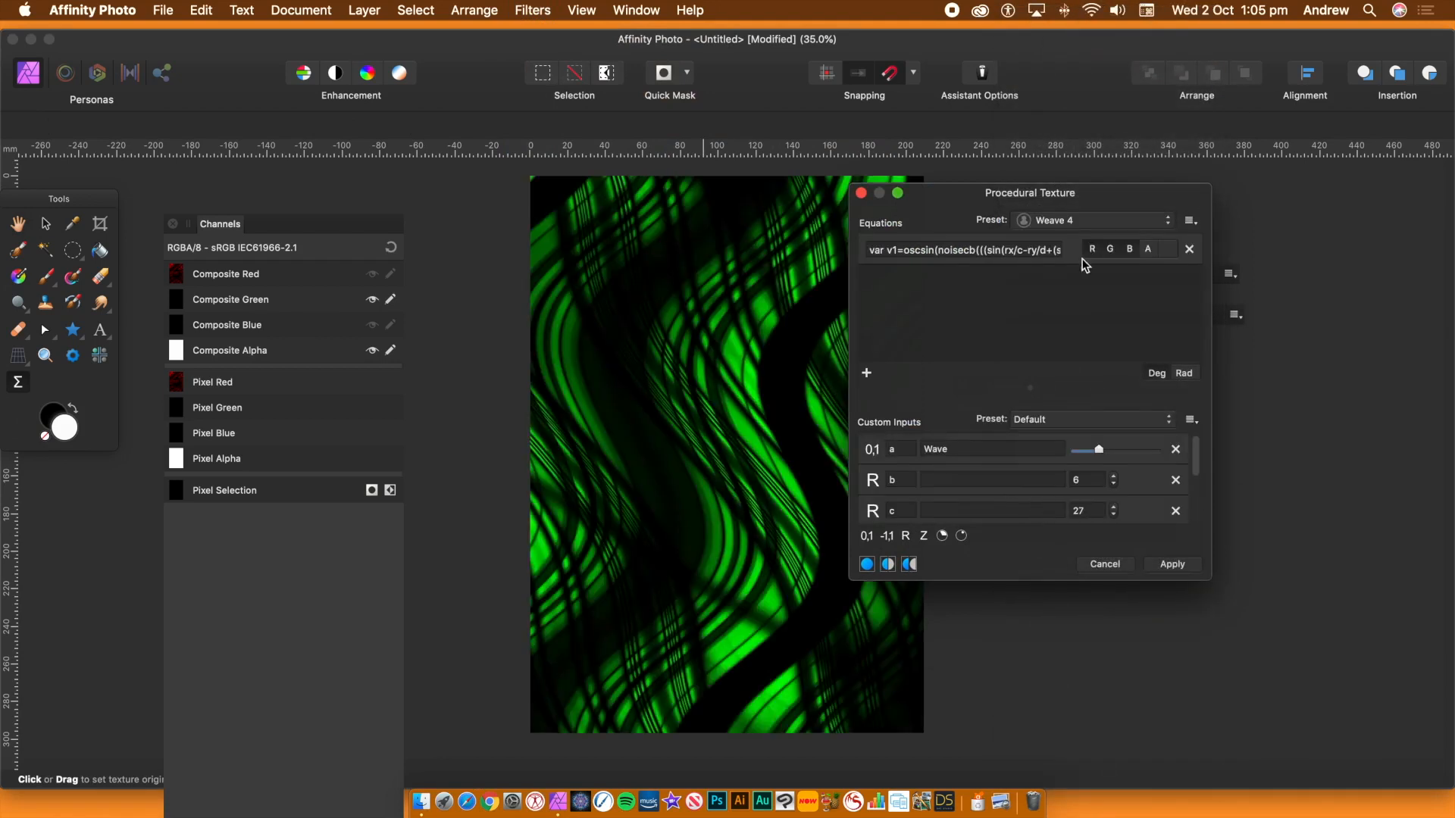
- Raise the green texture's Wave input almost to maximum, and set input b to 0.2 and c to 34
left_click_drag(1117, 453, 1159, 454)
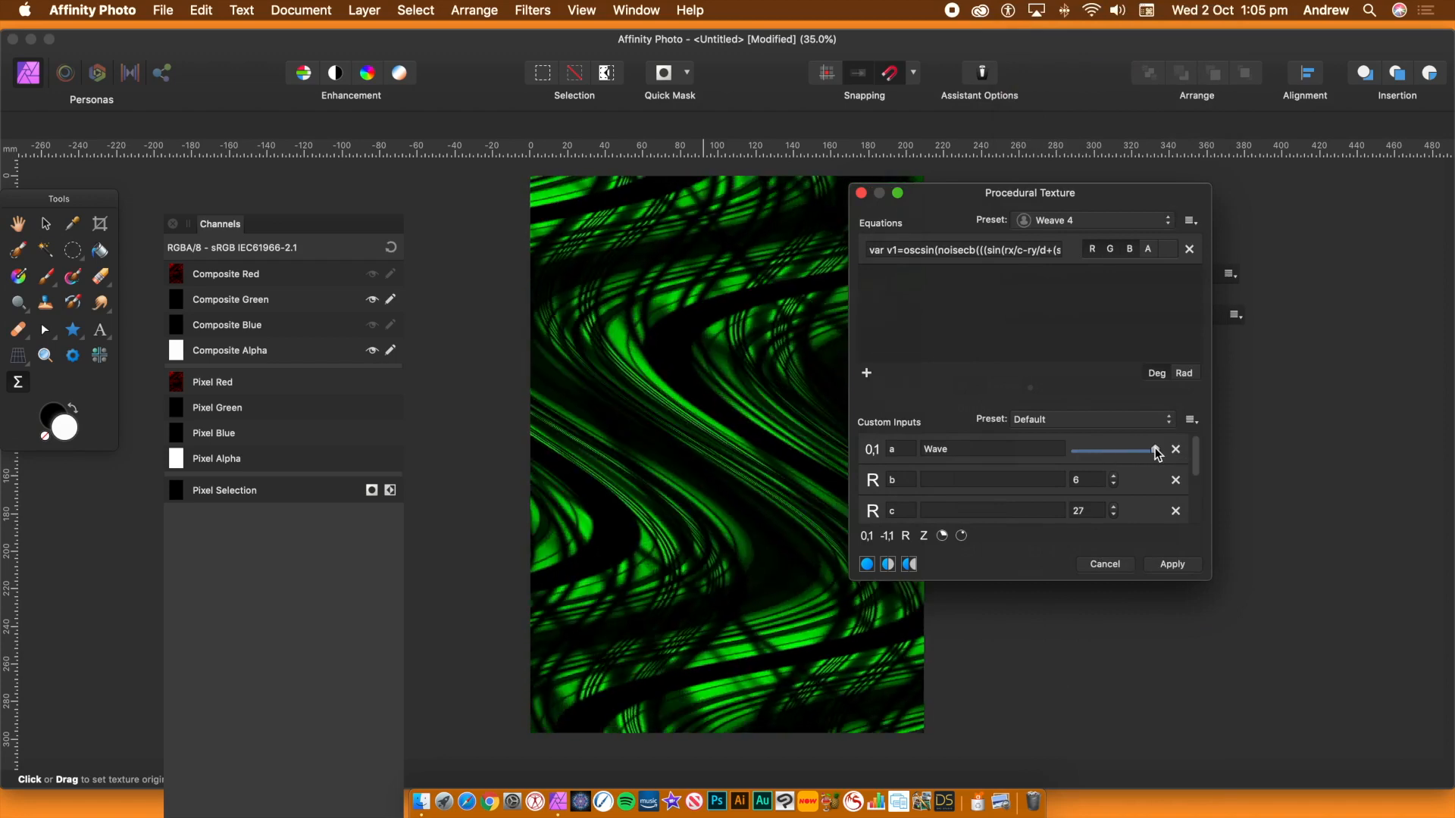
left_click(1114, 476)
left_click(1115, 507)
left_click(1079, 480)
left_click_drag(1079, 481, 1067, 480)
type("0.2")
key("Return")
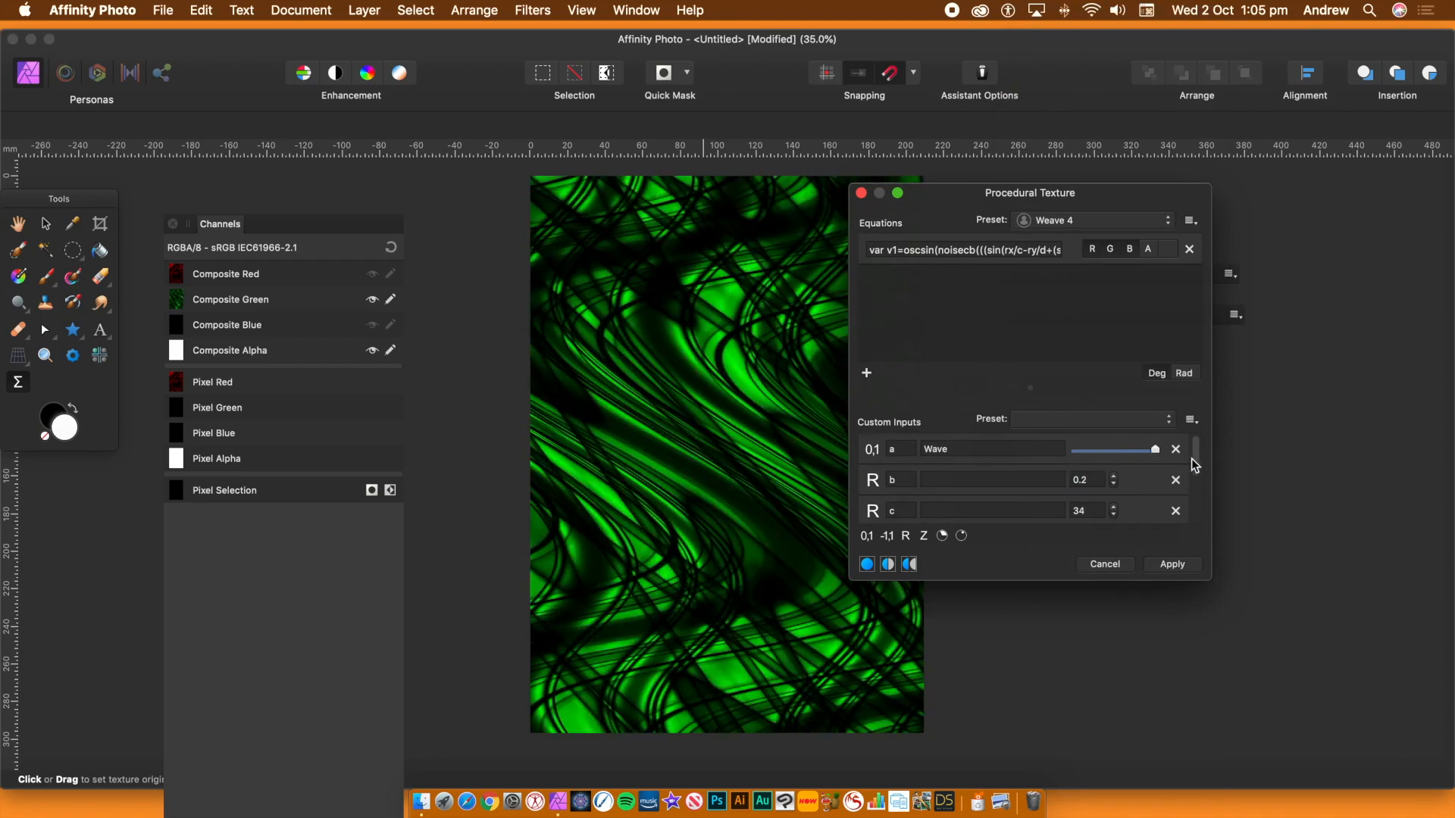
- Set input d to 16 and f to -25, and apply the texture to the green channel
scroll(1190, 457, "down", 3)
left_click(1112, 459)
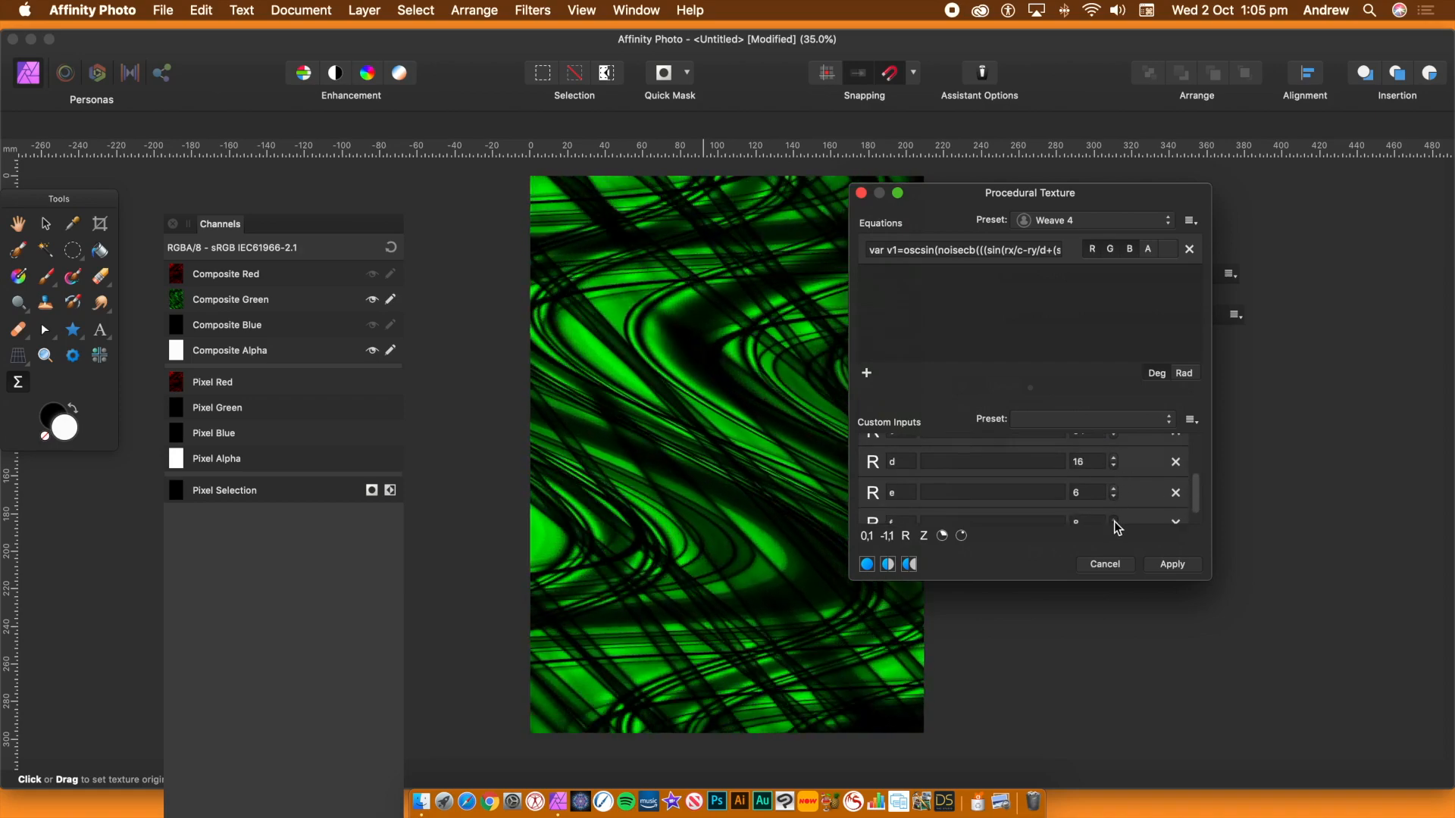
left_click(1114, 521)
left_click(1113, 522)
scroll(1193, 494, "down", 2)
left_click(1091, 509)
type("-25")
key("Return")
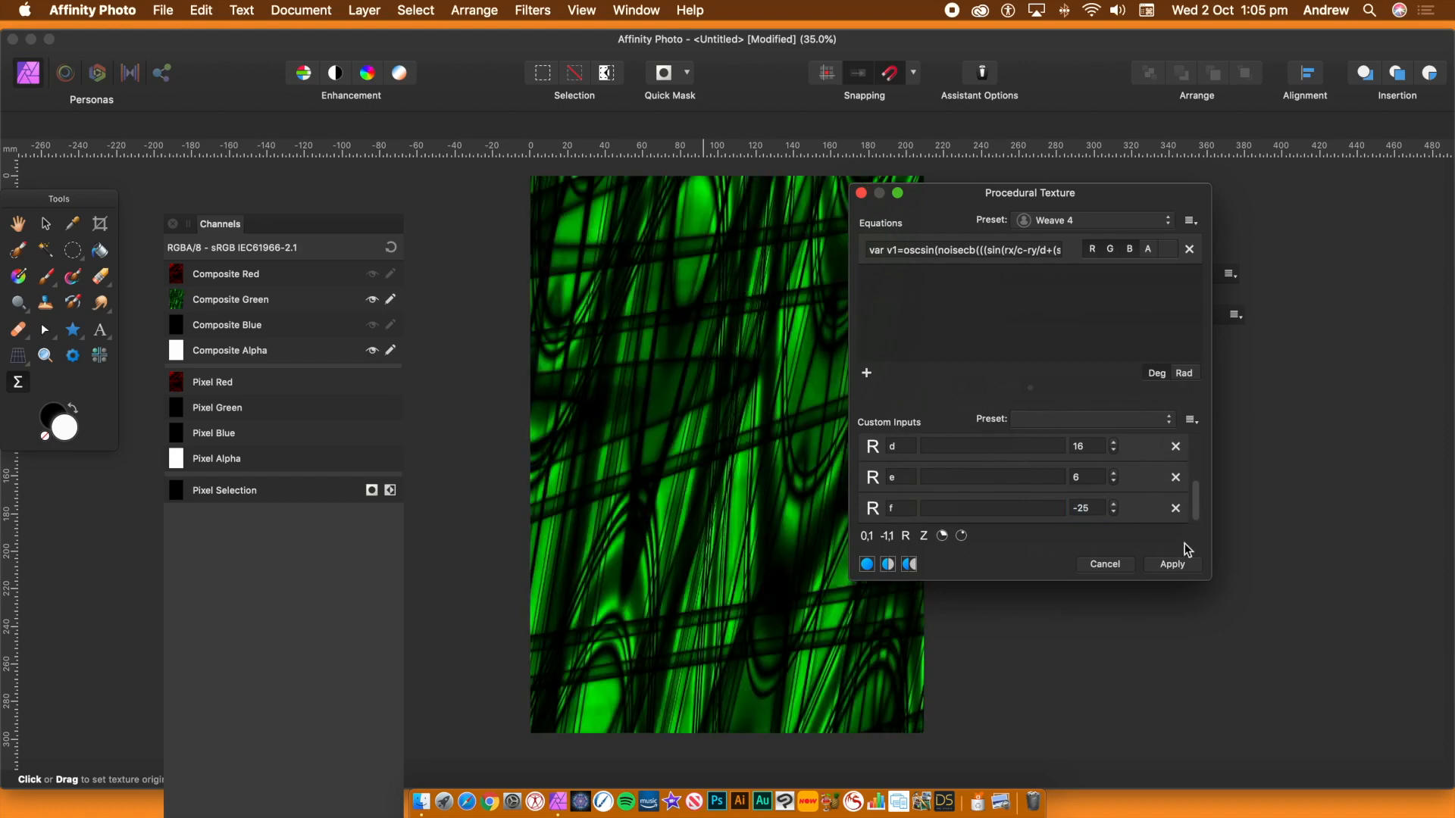
left_click(1173, 565)
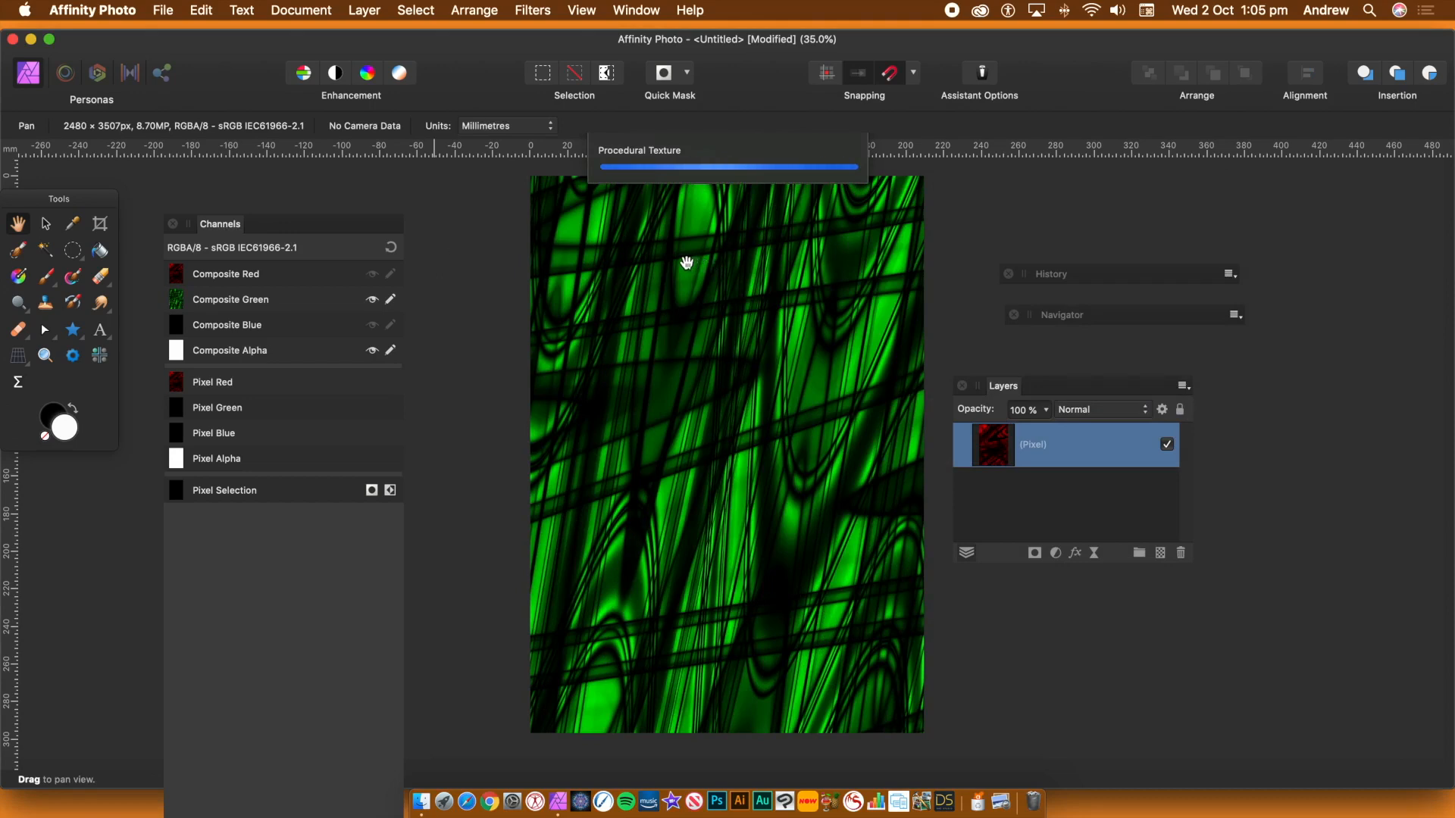
- Make Composite Blue the only active colour channel and start a Procedural Texture with the Weave 4 preset
left_click(372, 299)
left_click(372, 324)
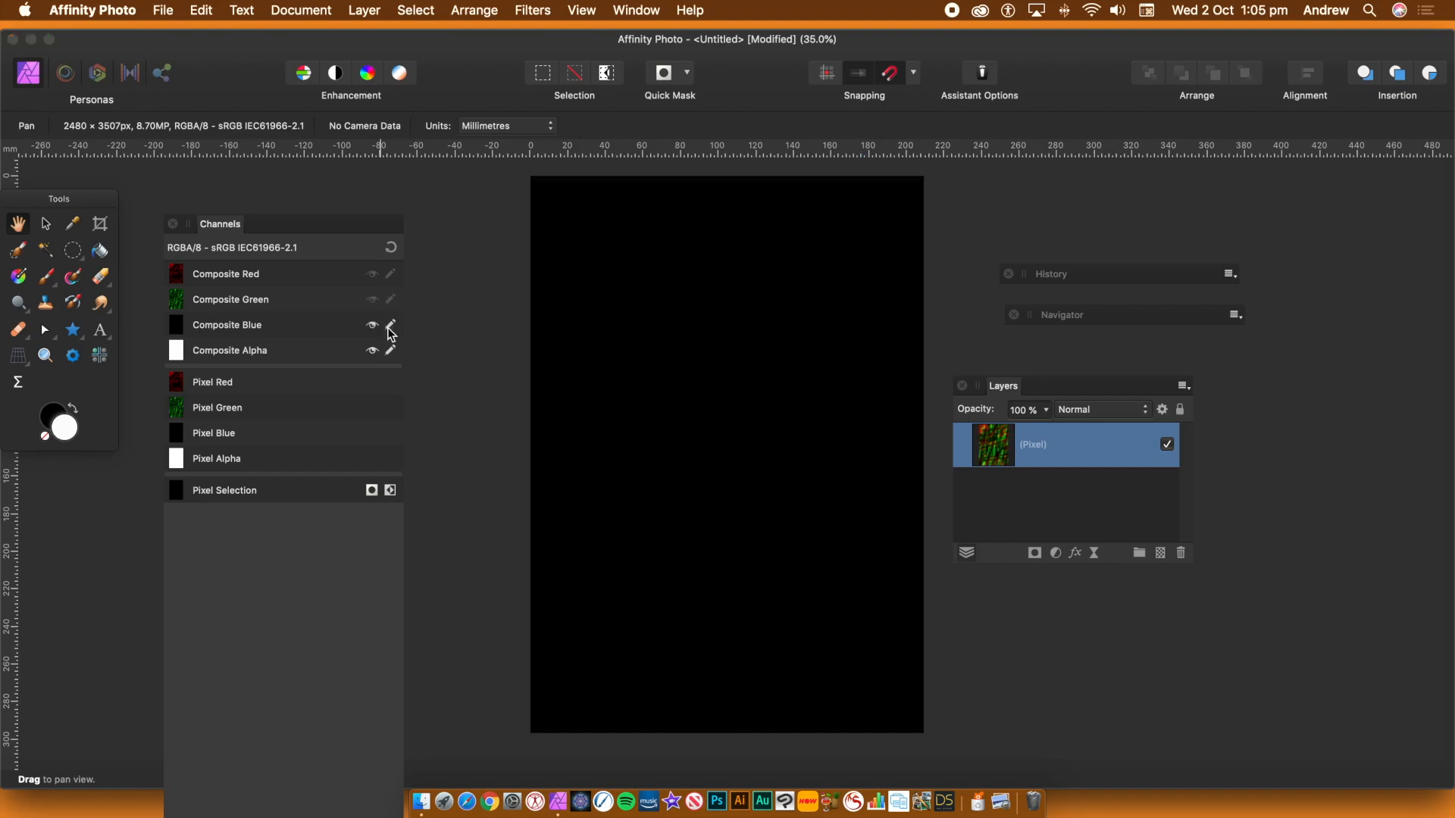
left_click(533, 10)
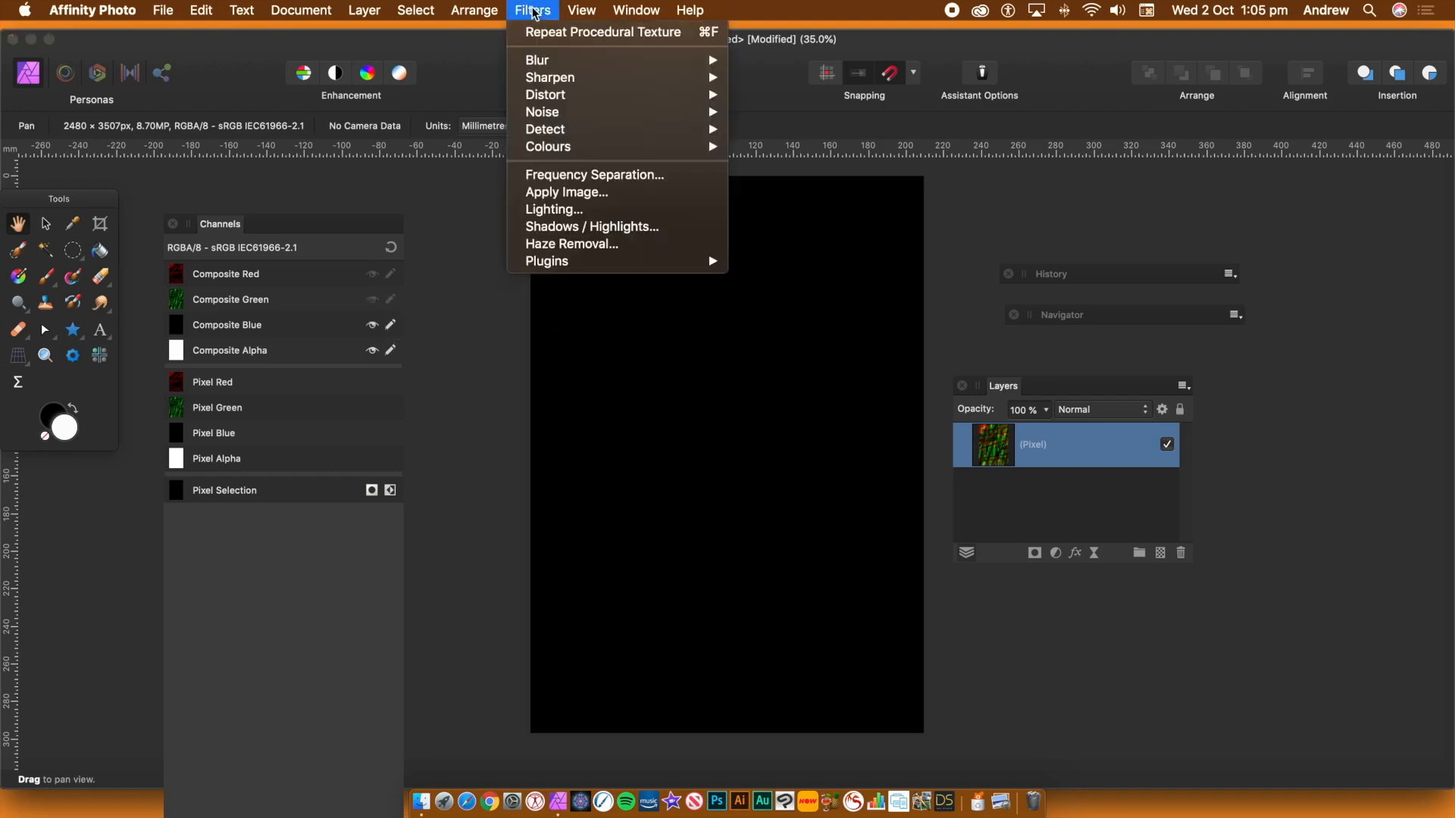
mouse_move(557, 147)
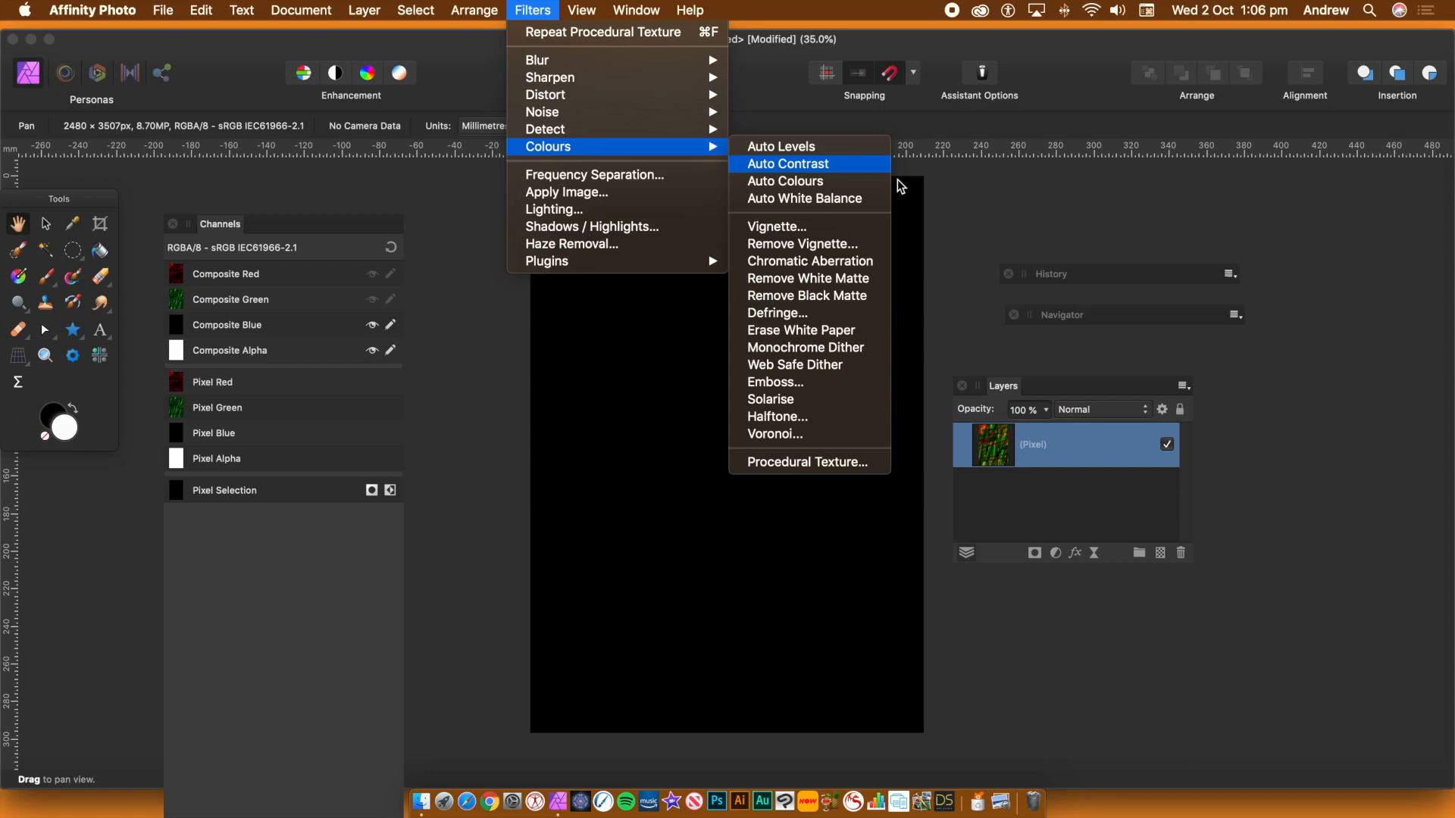
left_click(809, 463)
left_click_drag(1225, 376, 997, 310)
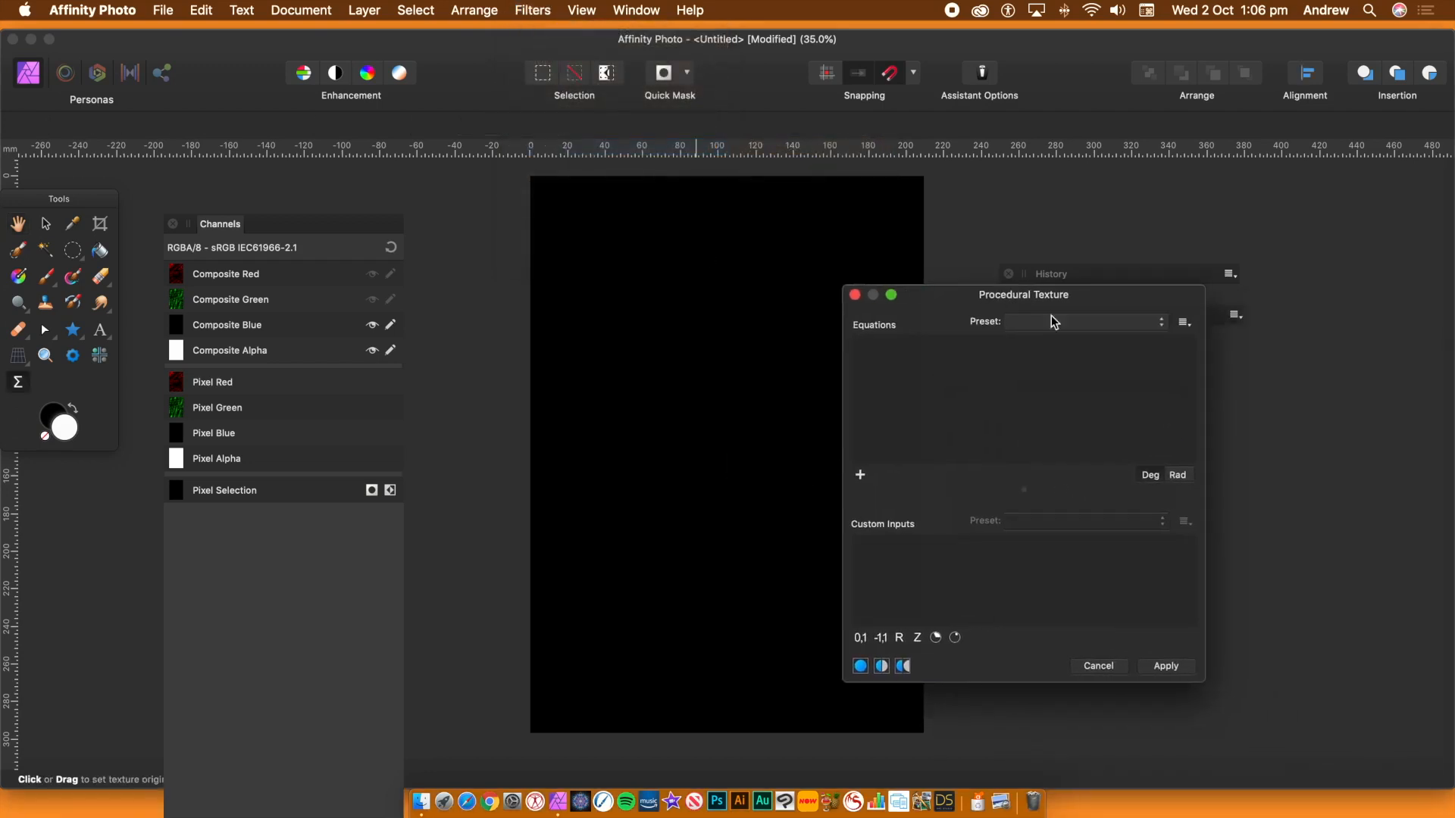
left_click(1060, 322)
scroll(1081, 682, "down", 6)
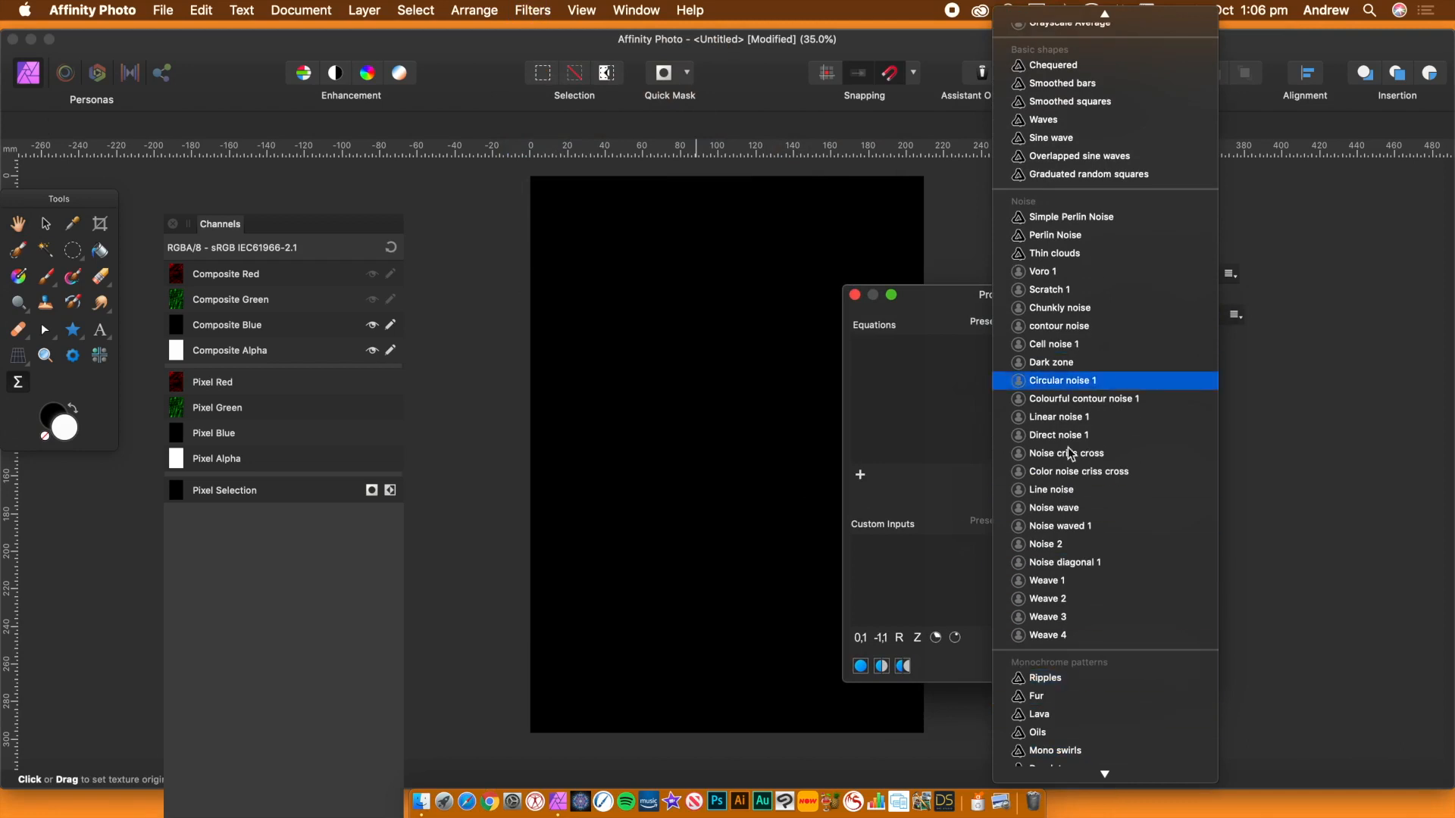
left_click(1070, 634)
left_click_drag(951, 302, 1107, 303)
- Raise the blue texture's Wave input, and set input b to 1.2 and c to 50
left_click_drag(1249, 552, 1297, 551)
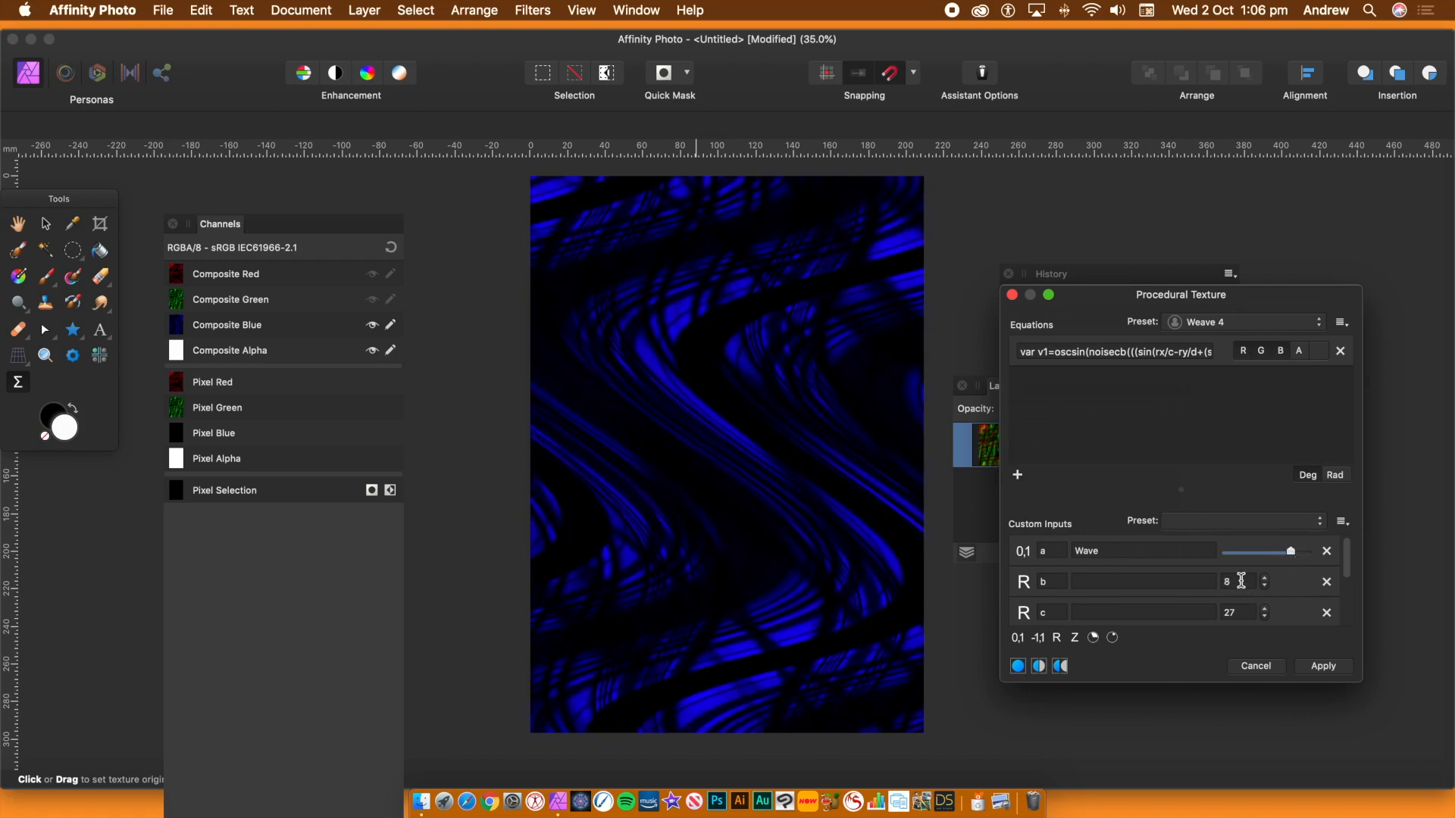
left_click(1241, 580)
type("45")
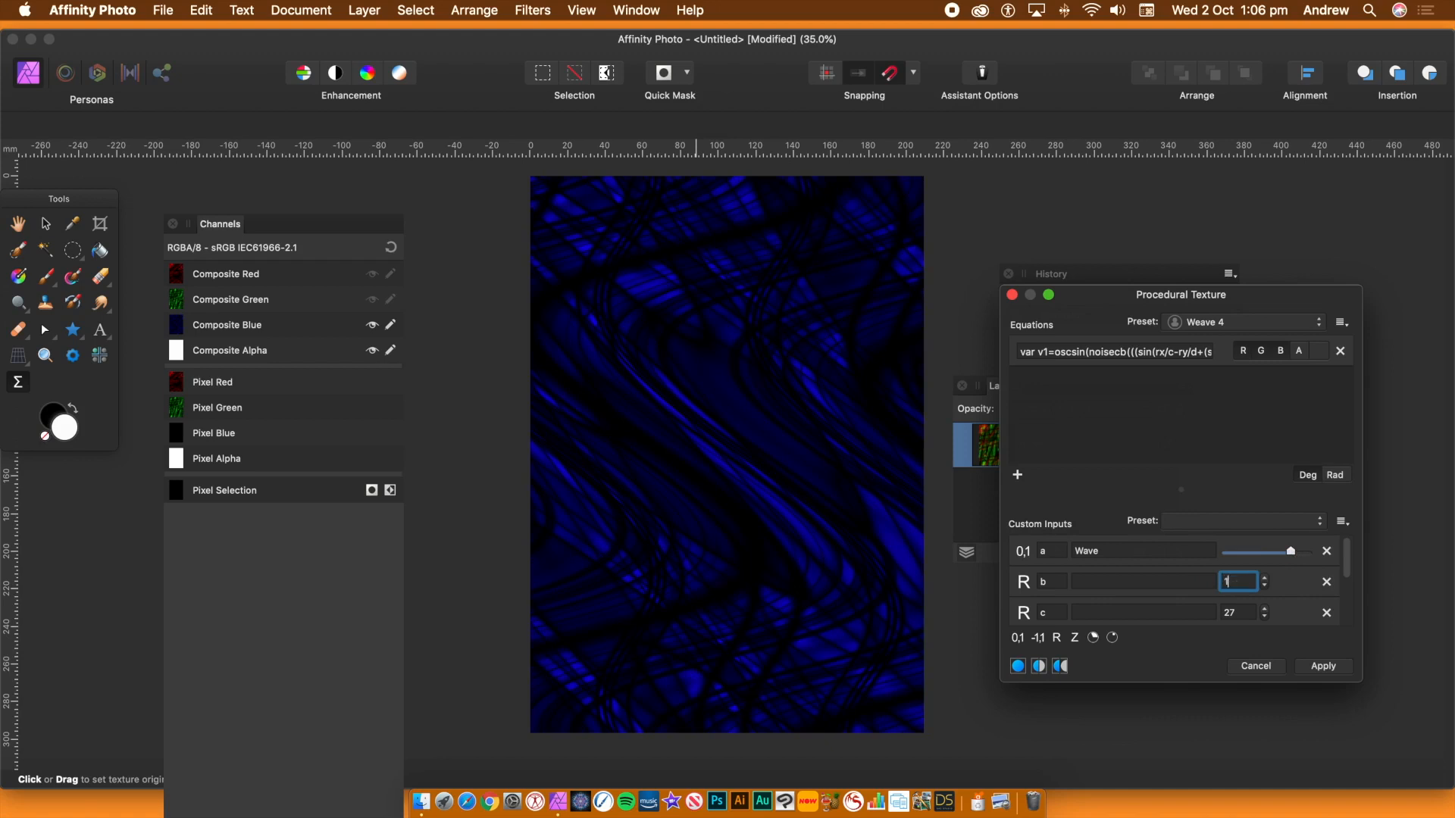
key("Return")
left_click(1236, 613)
type("50")
key("Return")
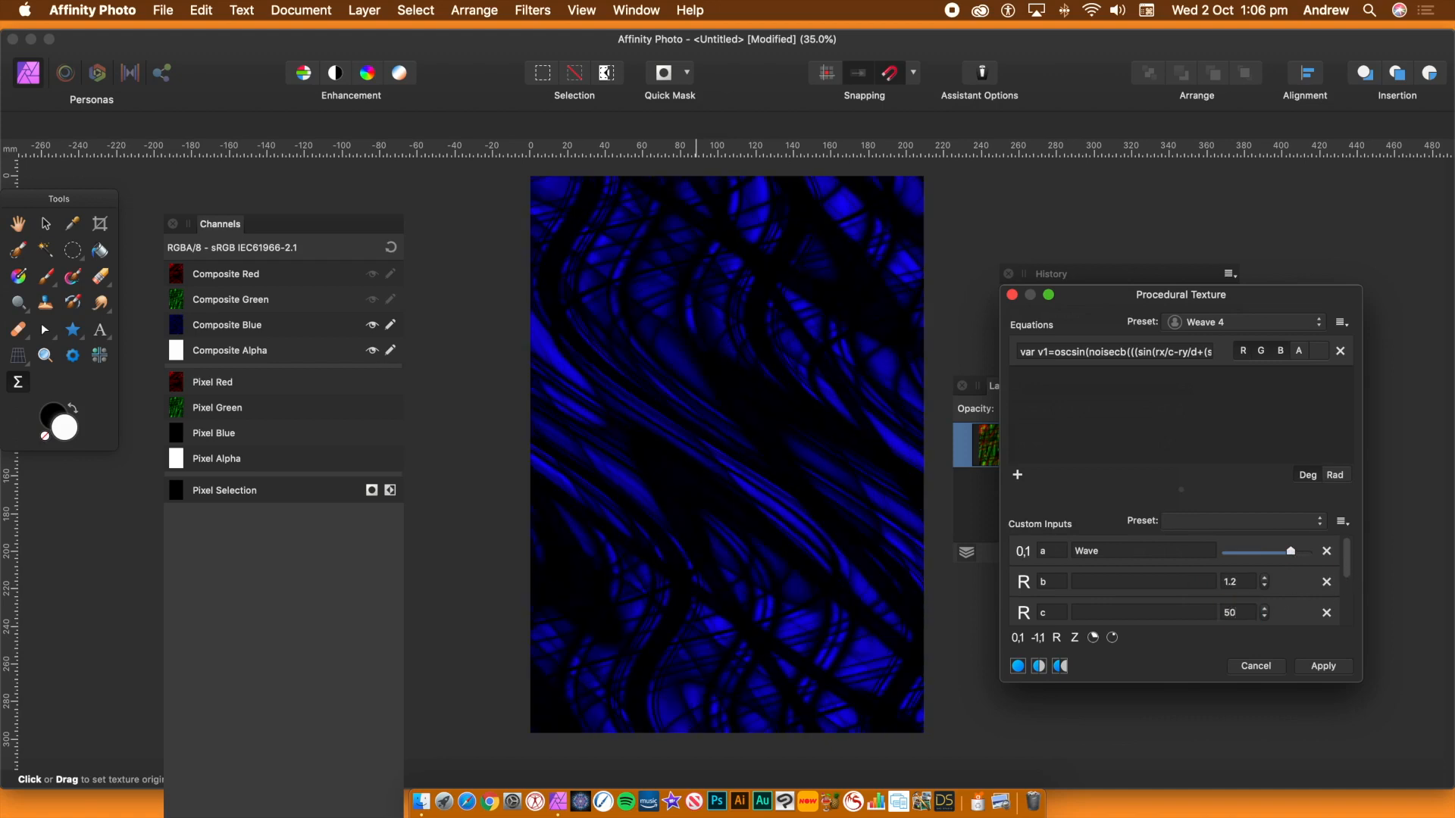
- Set input d to 34 and e to -30, and apply the texture to the blue channel
left_click_drag(1348, 563, 1348, 598)
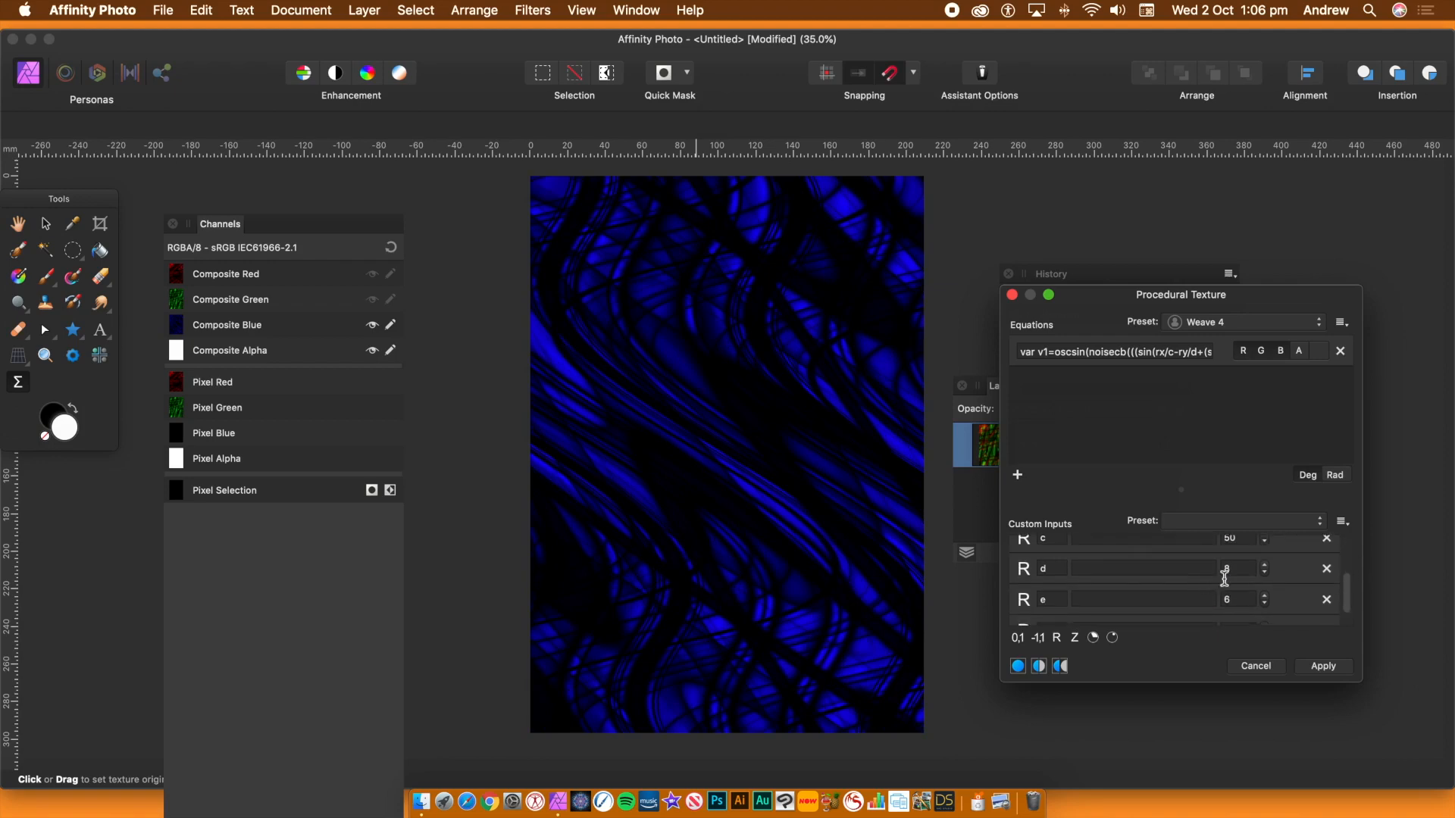
type("34")
key("Return")
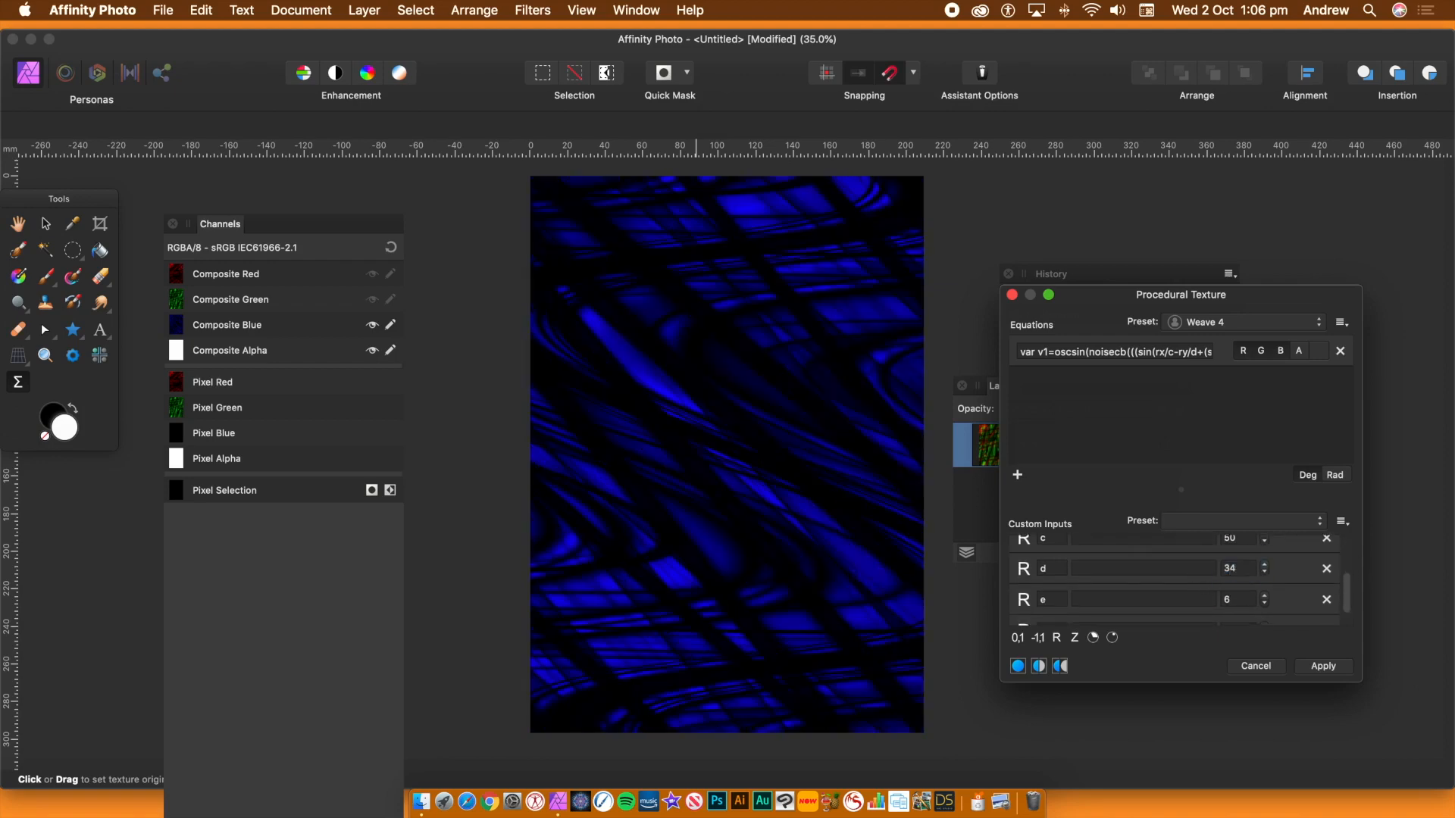
left_click(1227, 599)
key("Return")
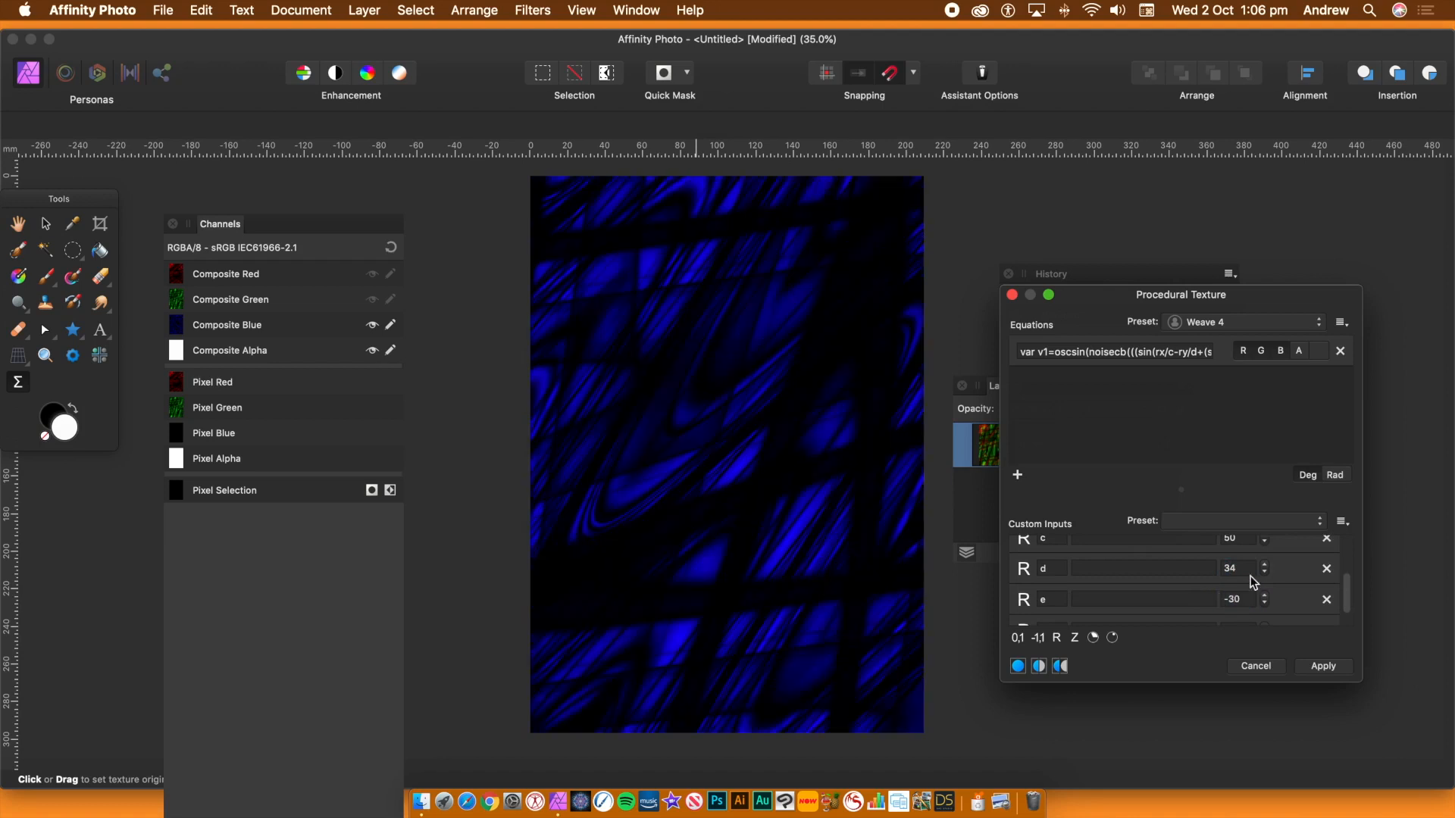
left_click(1321, 667)
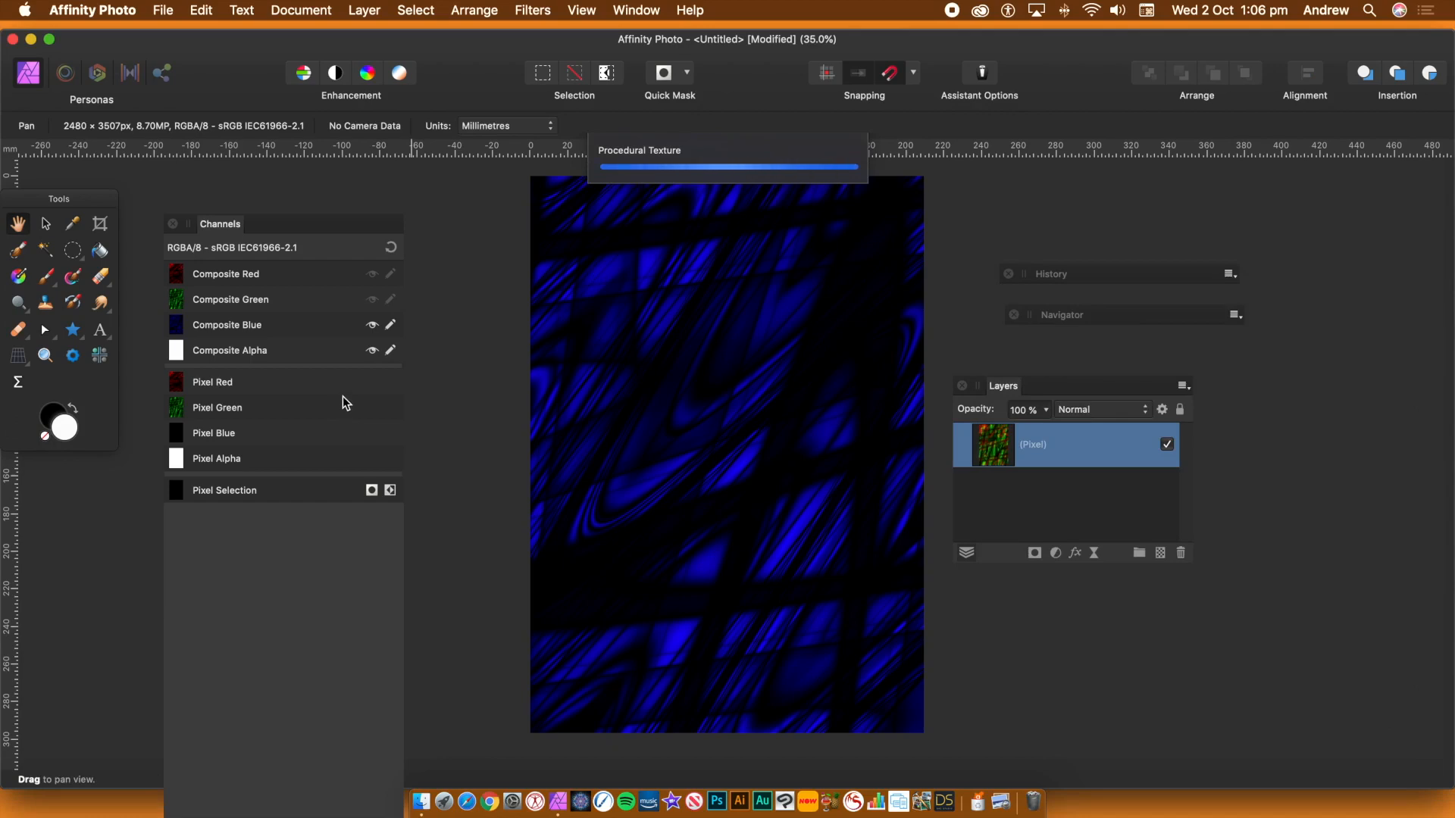
- Reset the channels so all are active, enlarge the image view, and move the Layers and Navigator panels clear of the canvas
left_click(391, 249)
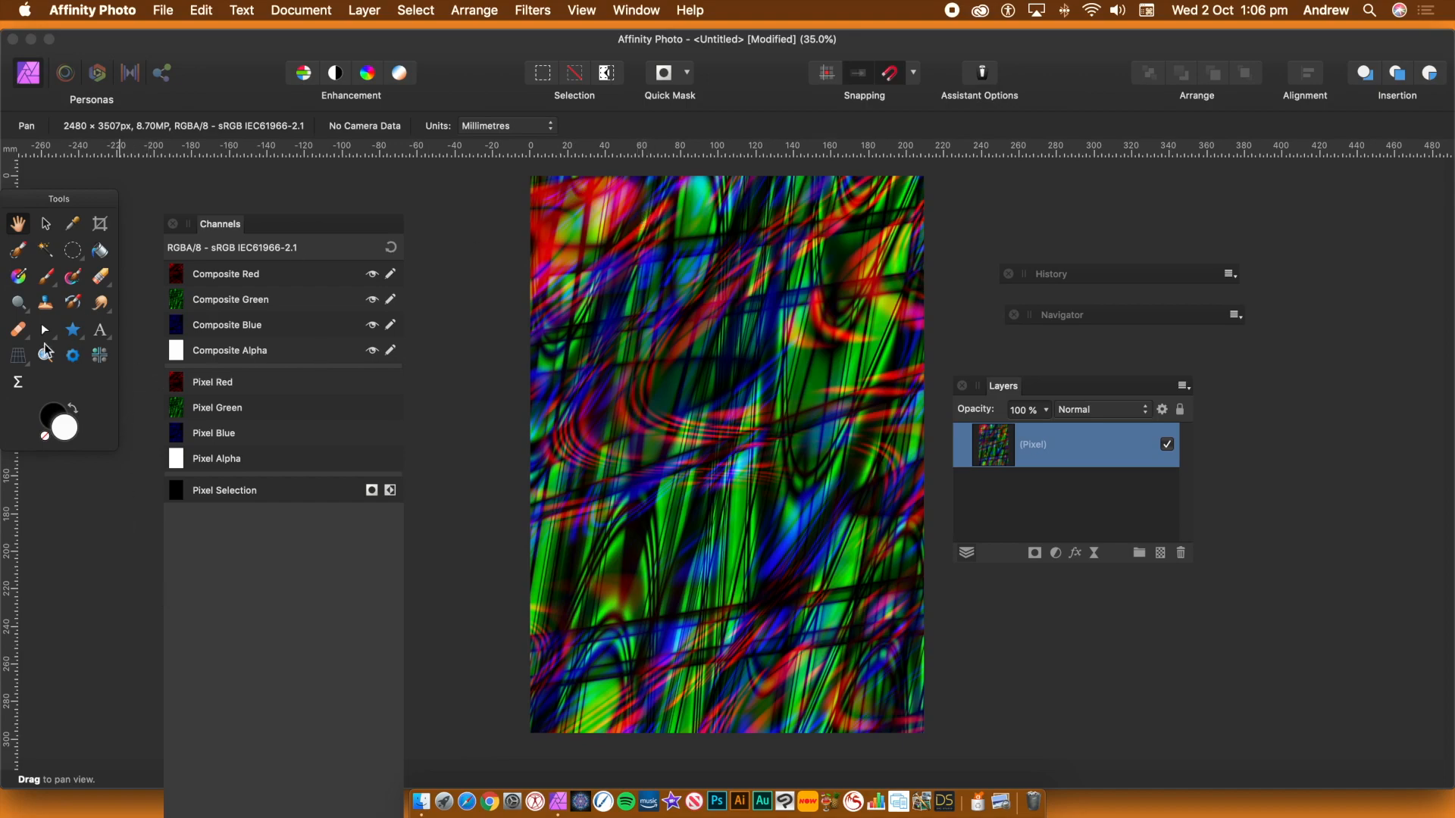
left_click(46, 356)
left_click_drag(618, 371, 689, 423)
left_click_drag(1003, 388, 1184, 388)
left_click_drag(1067, 278, 1248, 193)
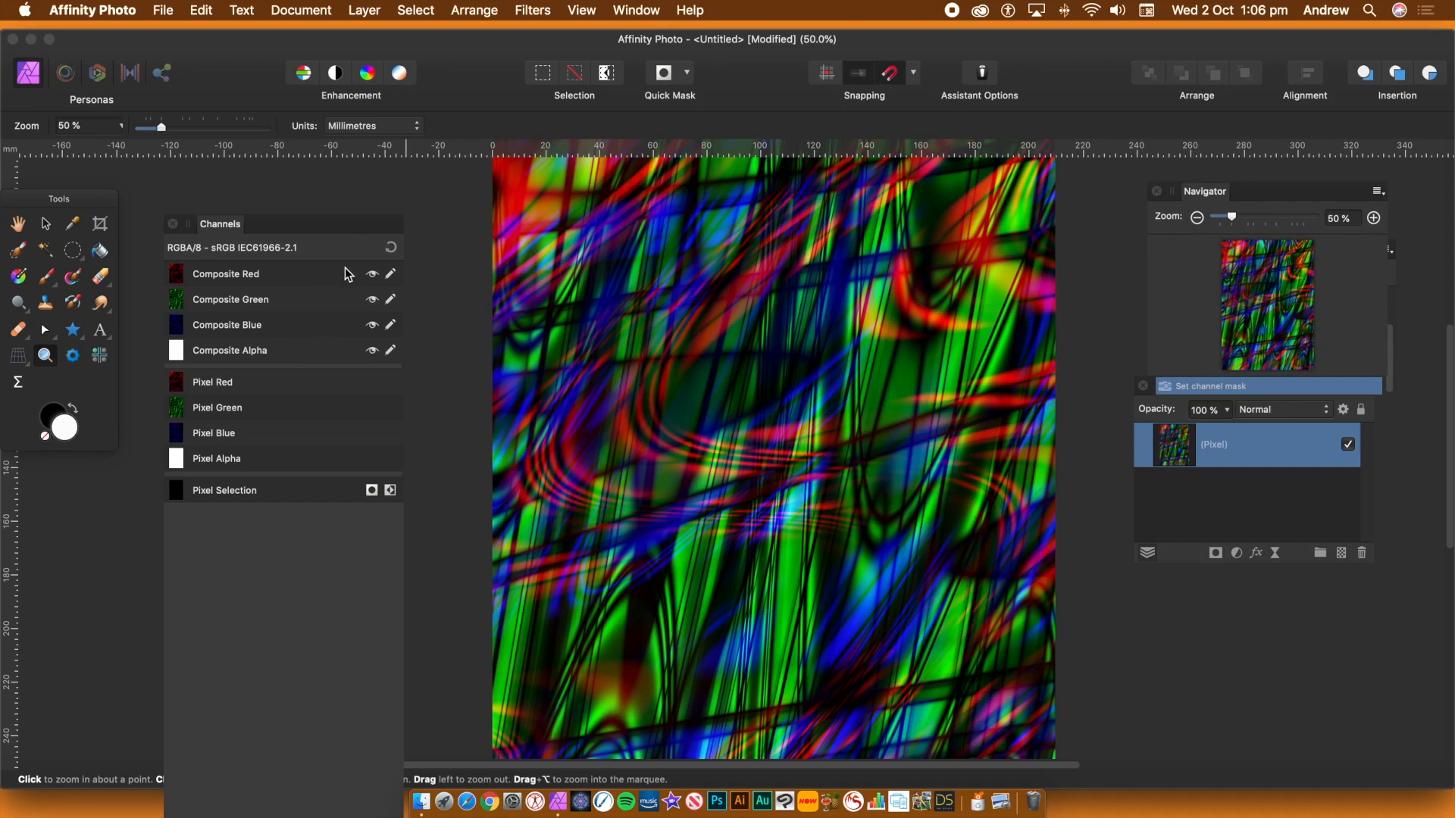
- Start the Deform filter and place seven handles spread across the visible part of the image
left_click(528, 11)
mouse_move(584, 97)
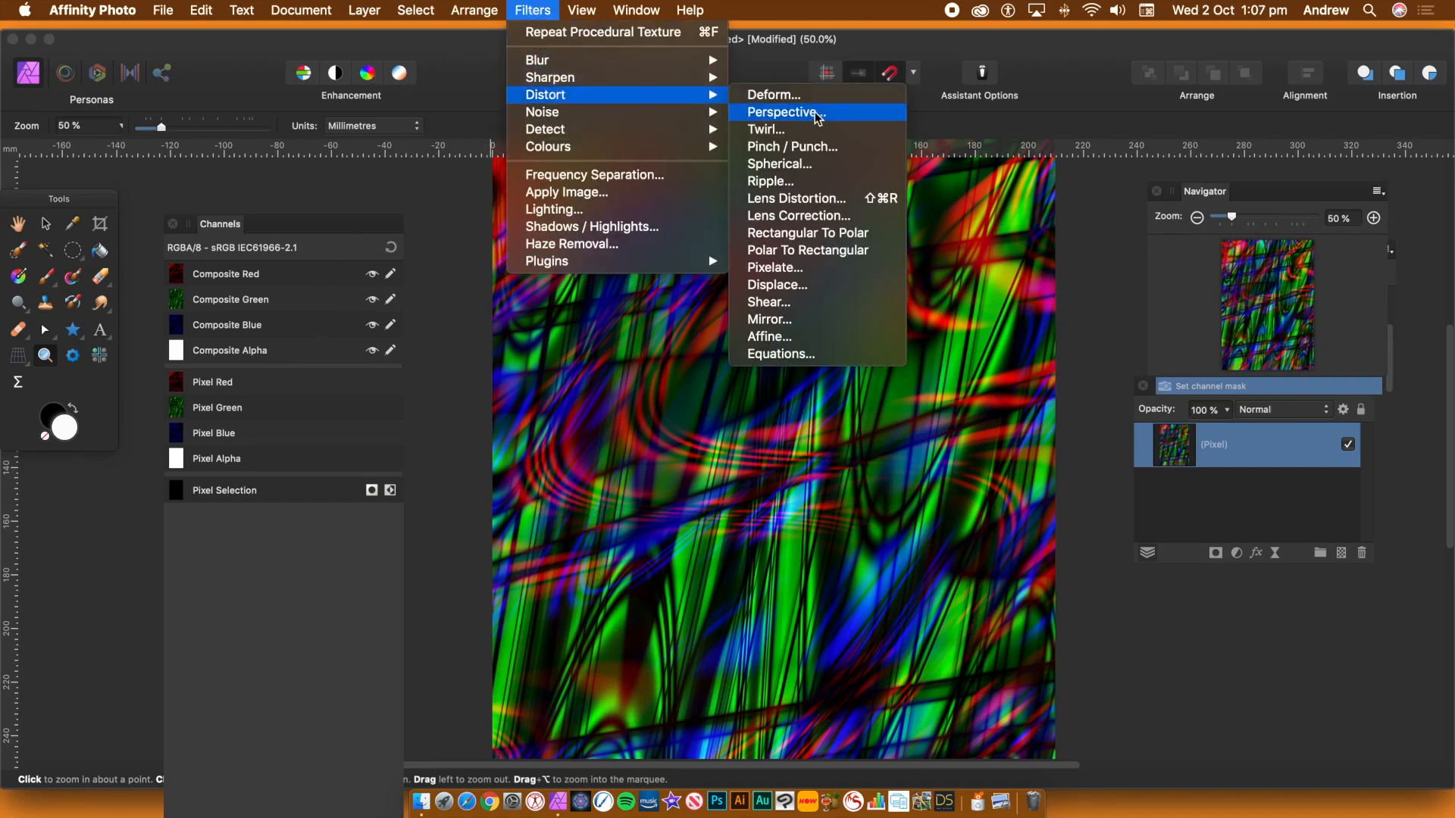
left_click(776, 95)
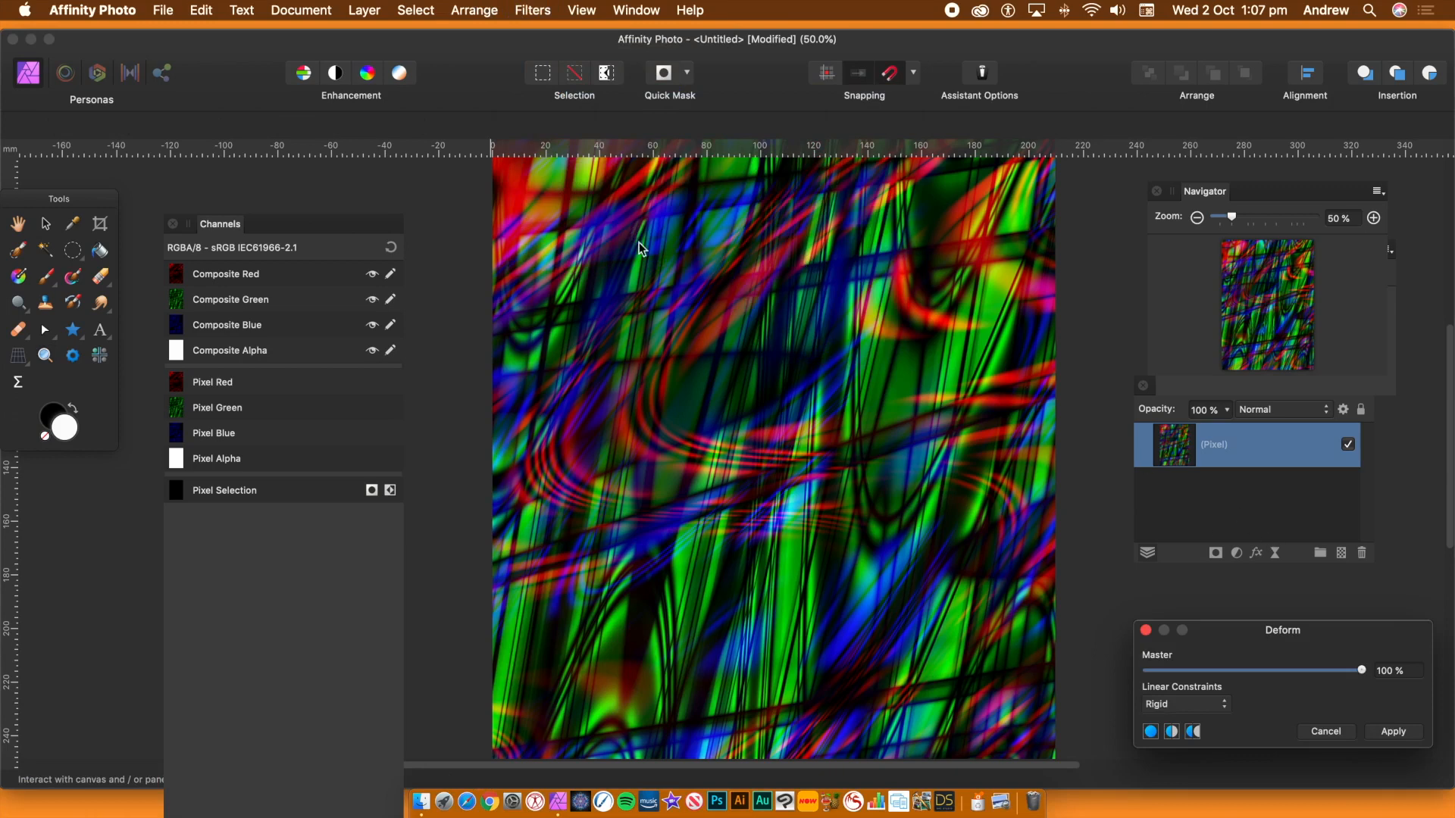
left_click(640, 262)
left_click(937, 275)
left_click(606, 522)
left_click(844, 576)
left_click(943, 497)
left_click(708, 415)
left_click(716, 667)
- Pull four deform handles in towards the image centre, and stretch a new handle outwards past the image's left edge
left_click_drag(719, 664, 787, 446)
left_click_drag(708, 414, 747, 429)
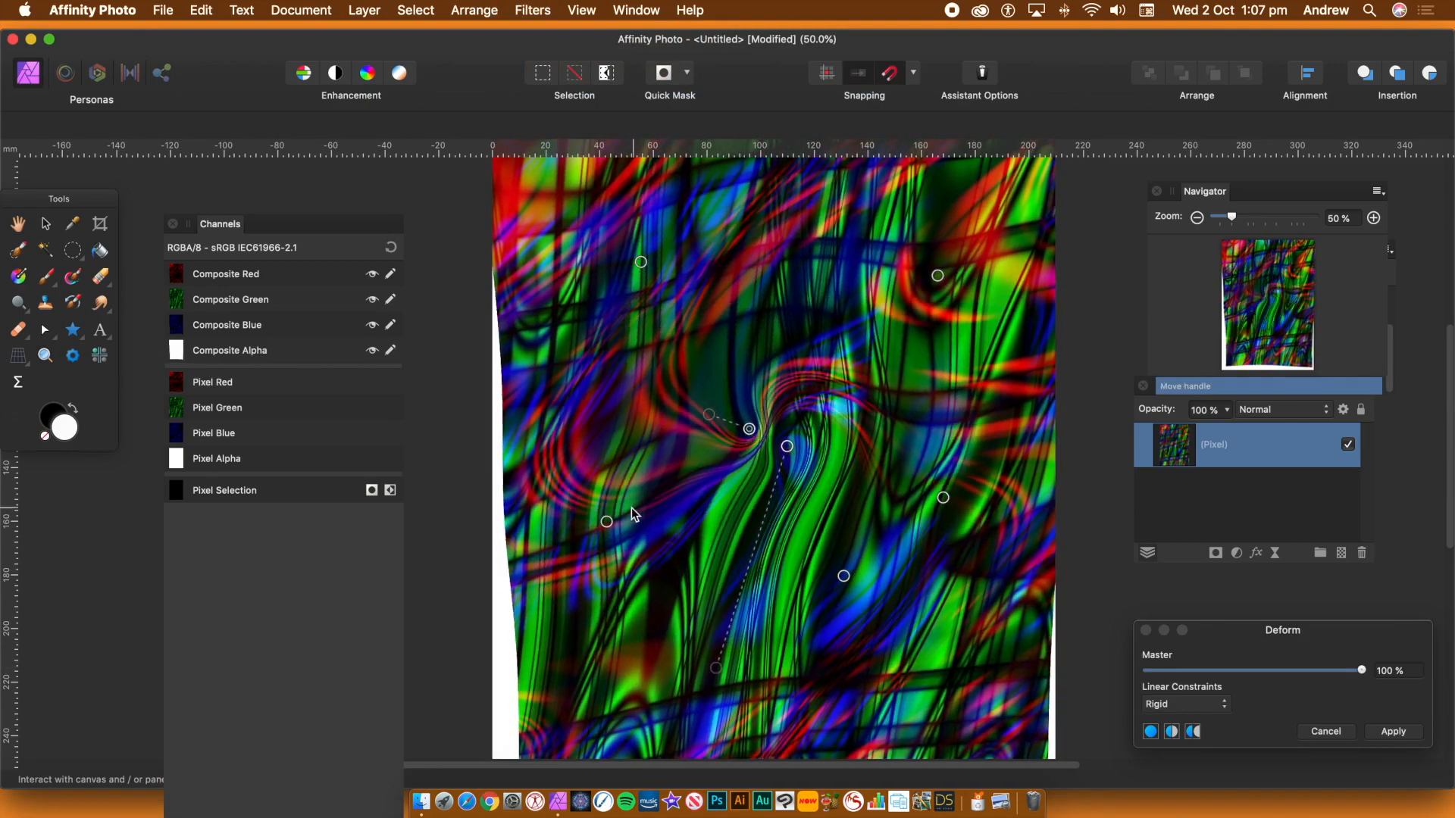
left_click_drag(606, 521, 742, 464)
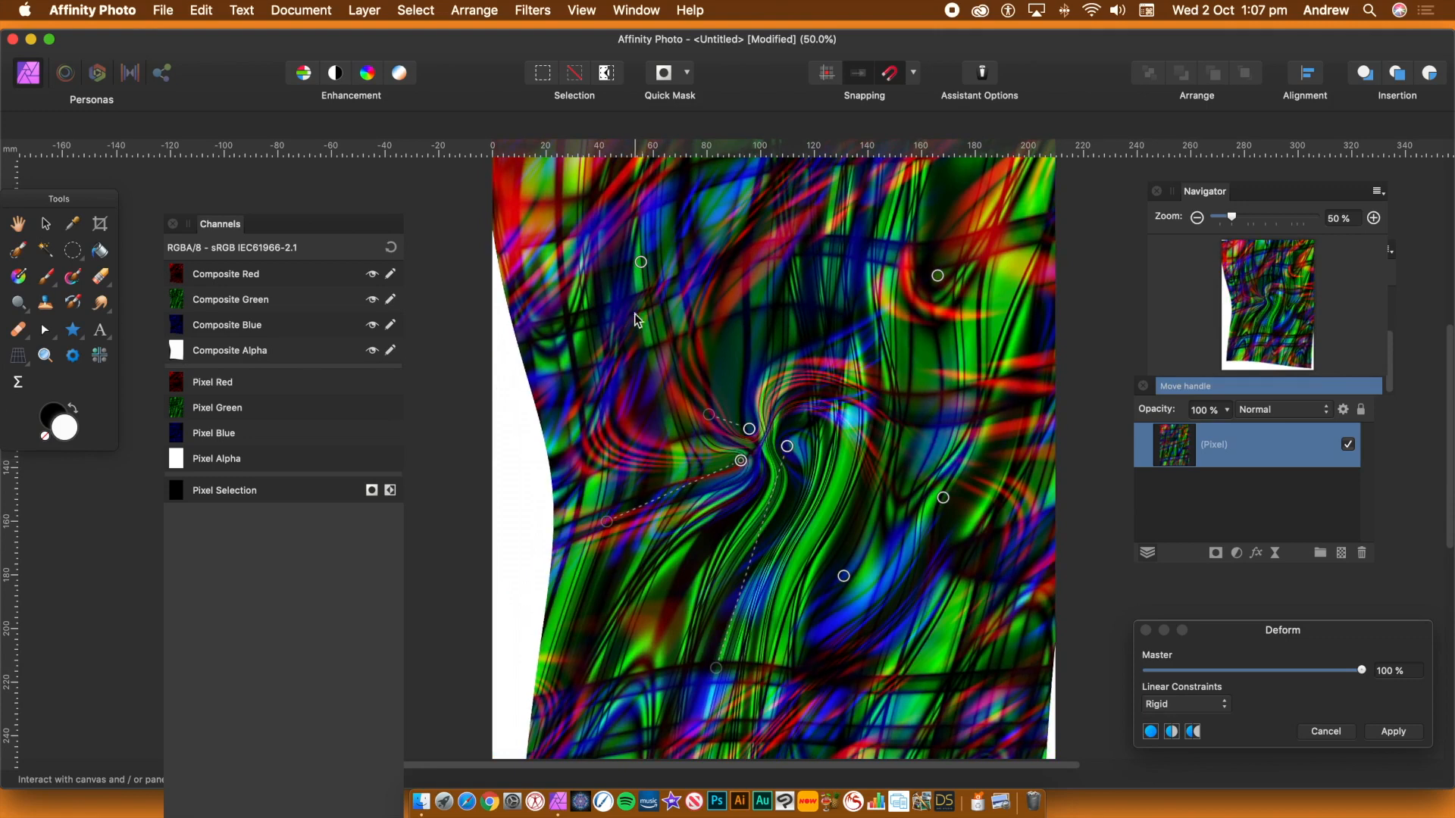
left_click_drag(641, 264, 721, 388)
left_click(621, 407)
left_click_drag(621, 407, 472, 419)
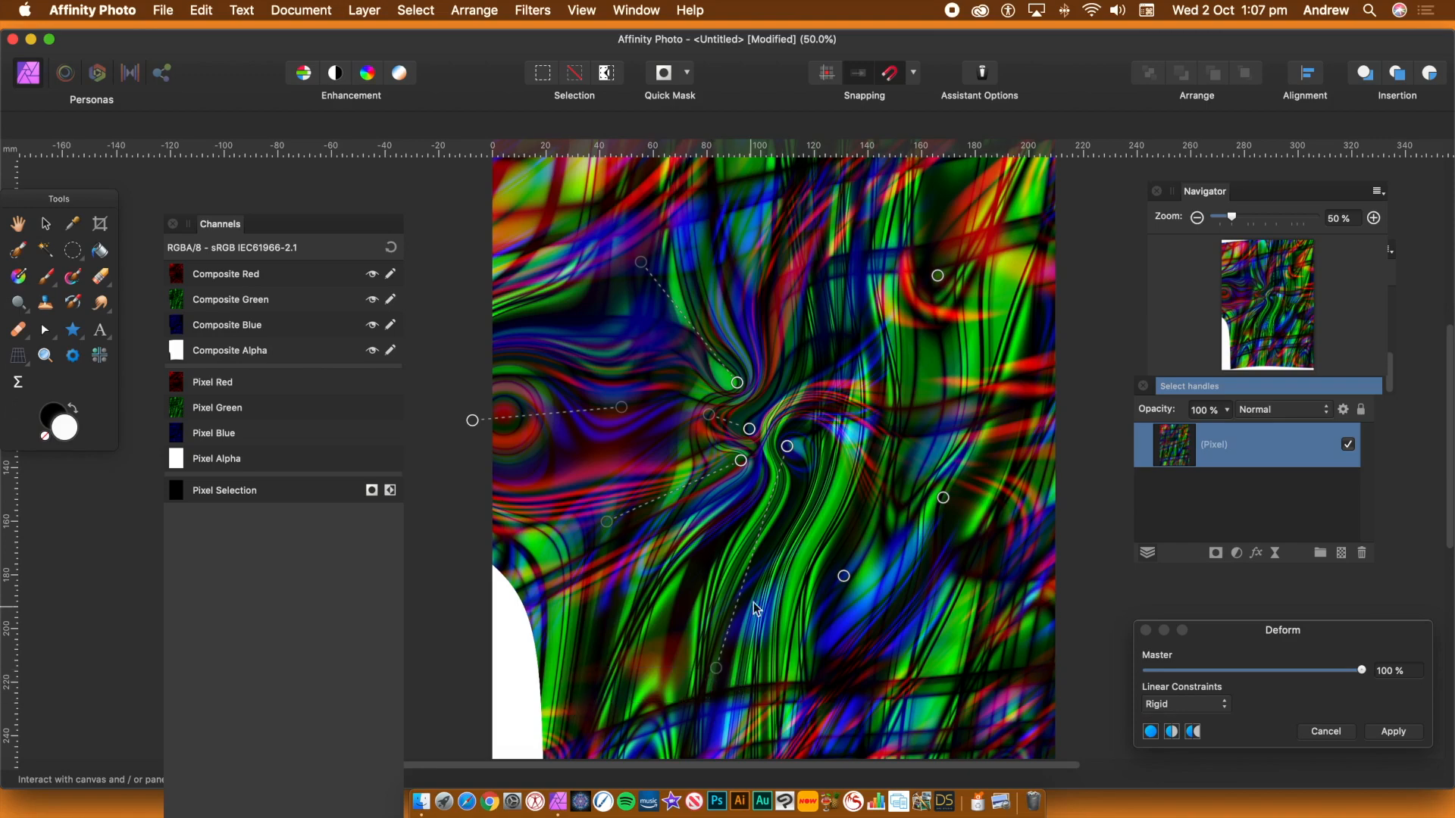
- Stretch a new handle below the centre towards the image's lower-left corner, and pull two existing right-hand handles down and outwards
left_click(737, 534)
left_click_drag(737, 534, 520, 737)
left_click_drag(846, 575, 952, 691)
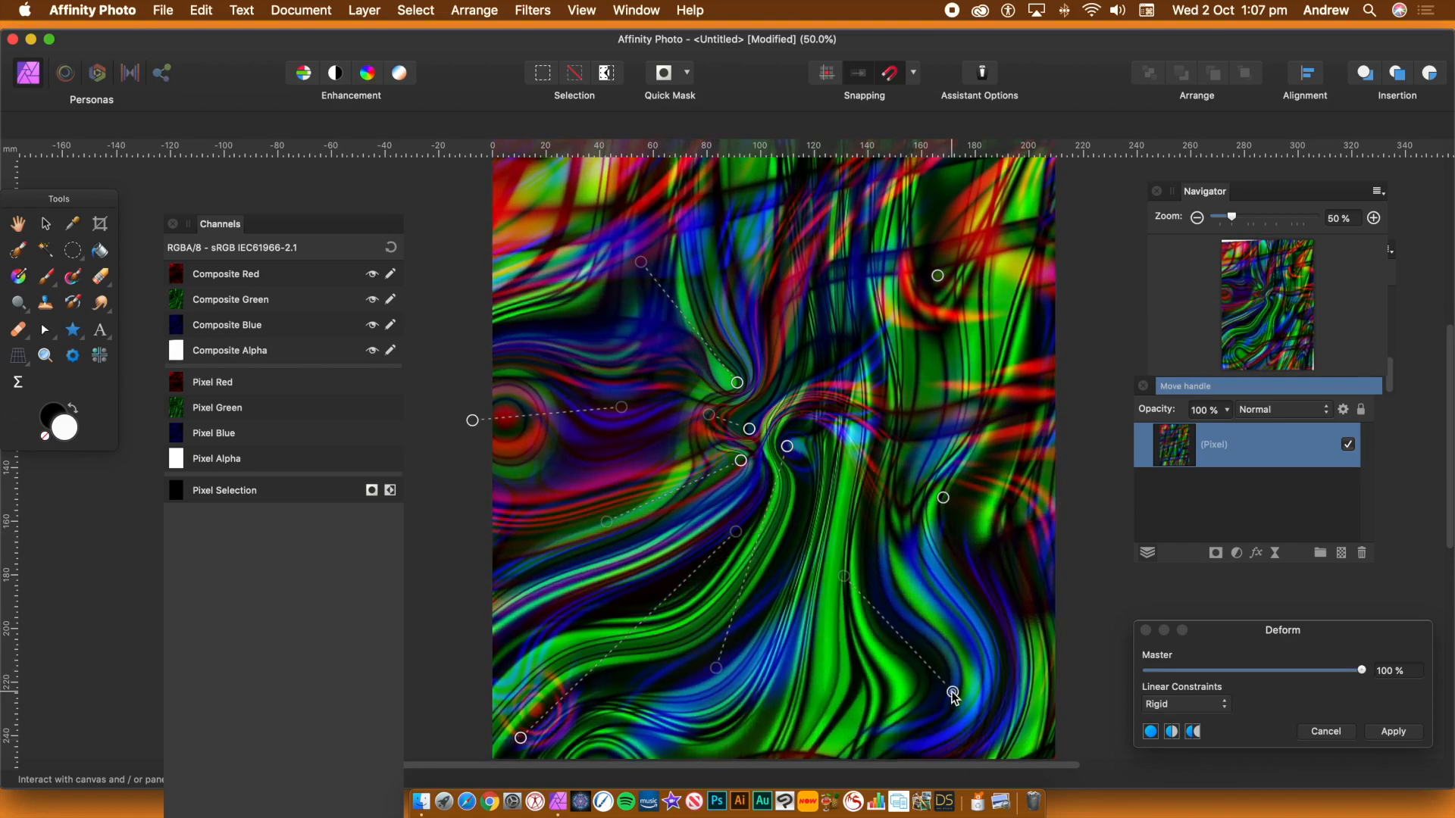
left_click_drag(943, 498, 1022, 570)
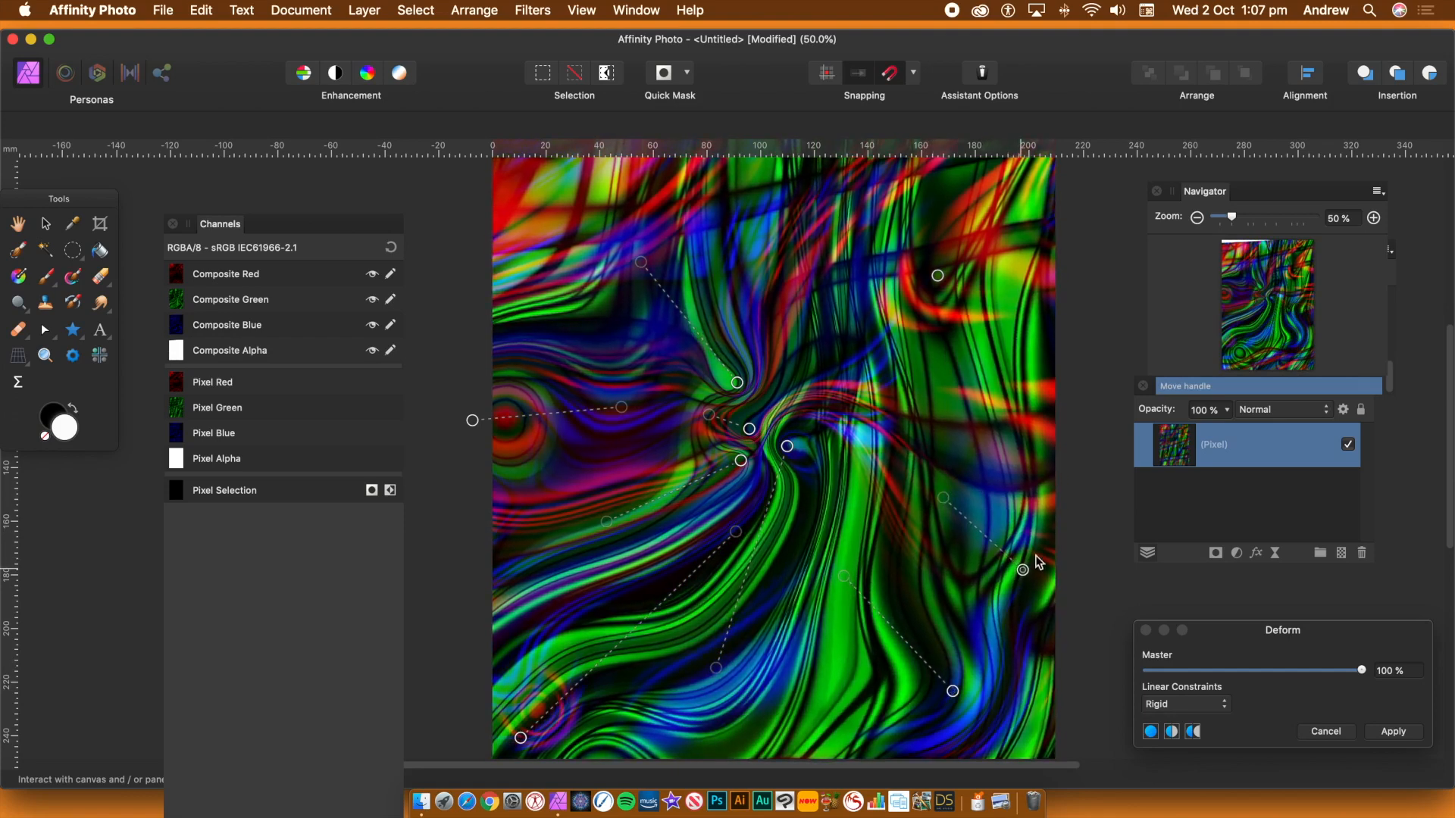
- Add three deform handles in the image's upper area, pulling two towards or past the upper-left corner and one towards the upper-right corner
left_click(1232, 219)
left_click_drag(1232, 220, 1225, 219)
left_click_drag(601, 218, 531, 167)
left_click(687, 248)
left_click_drag(680, 250, 582, 224)
left_click(794, 279)
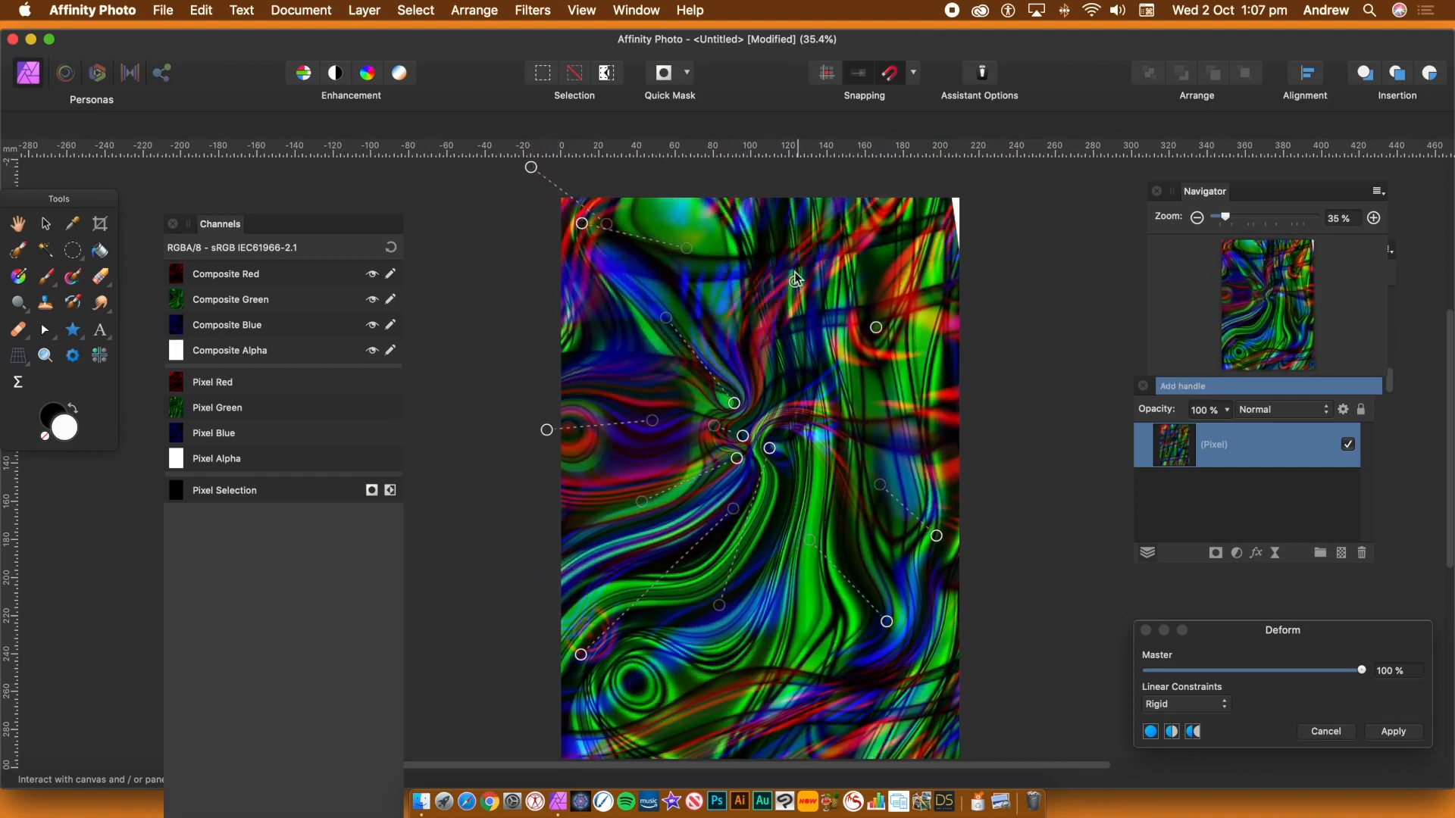
left_click_drag(796, 284, 923, 220)
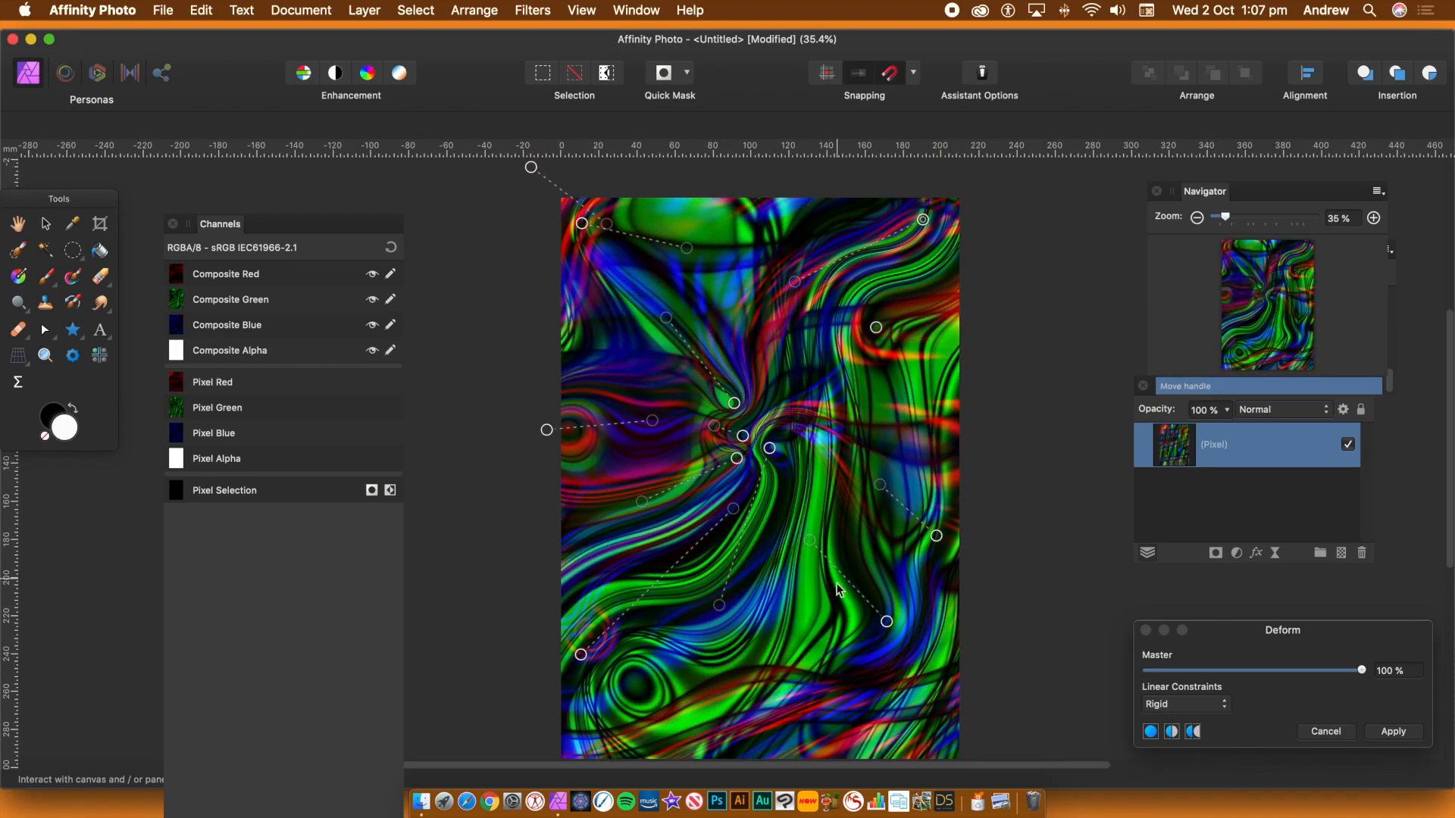
- Add two handles in the image's lower half, pull one down to the right and the other upwards, and apply the deformation
left_click(766, 564)
left_click_drag(773, 572, 897, 689)
left_click(797, 627)
left_click_drag(796, 626, 821, 507)
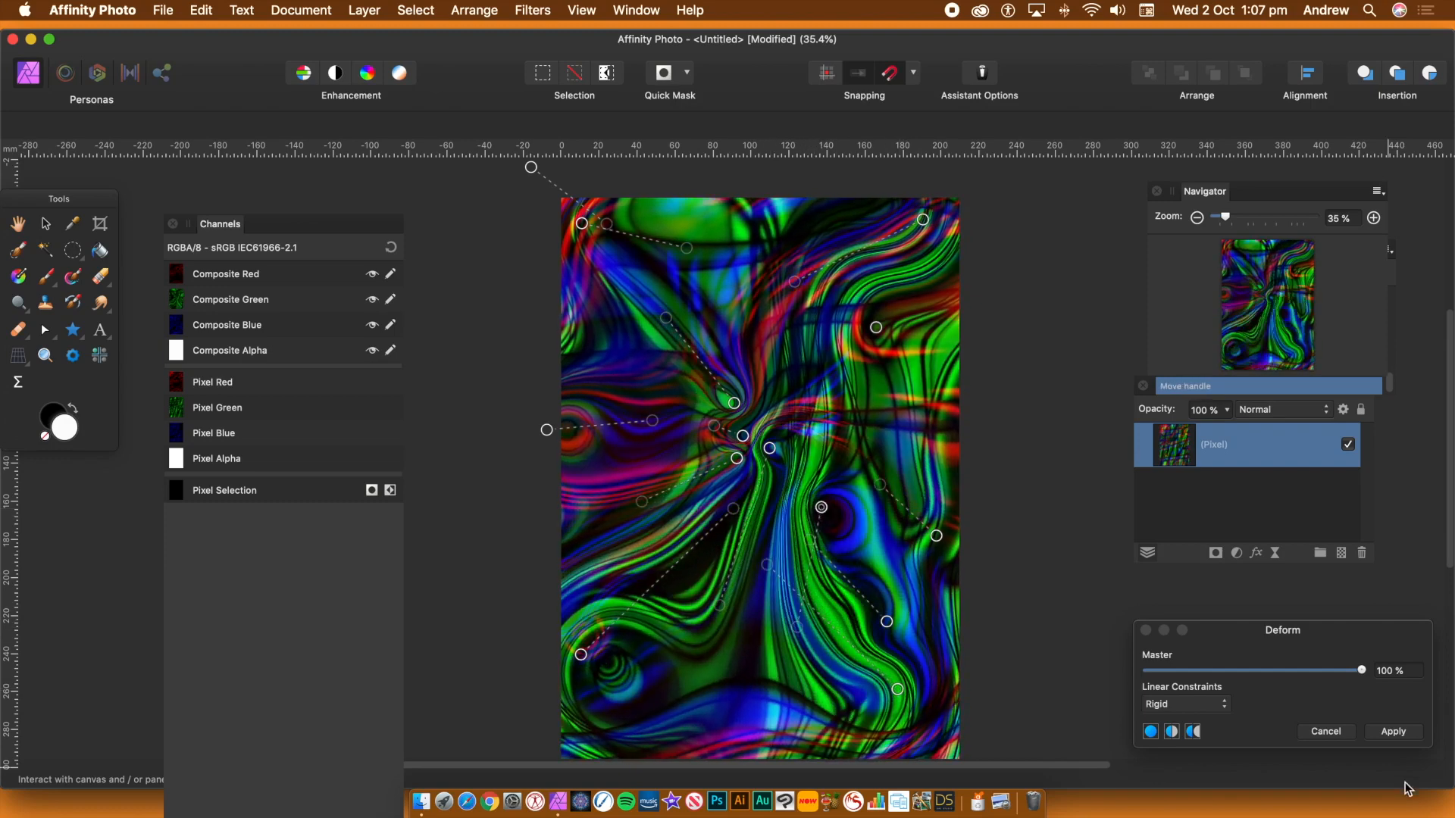
left_click(1391, 731)
left_click_drag(1233, 218, 1239, 219)
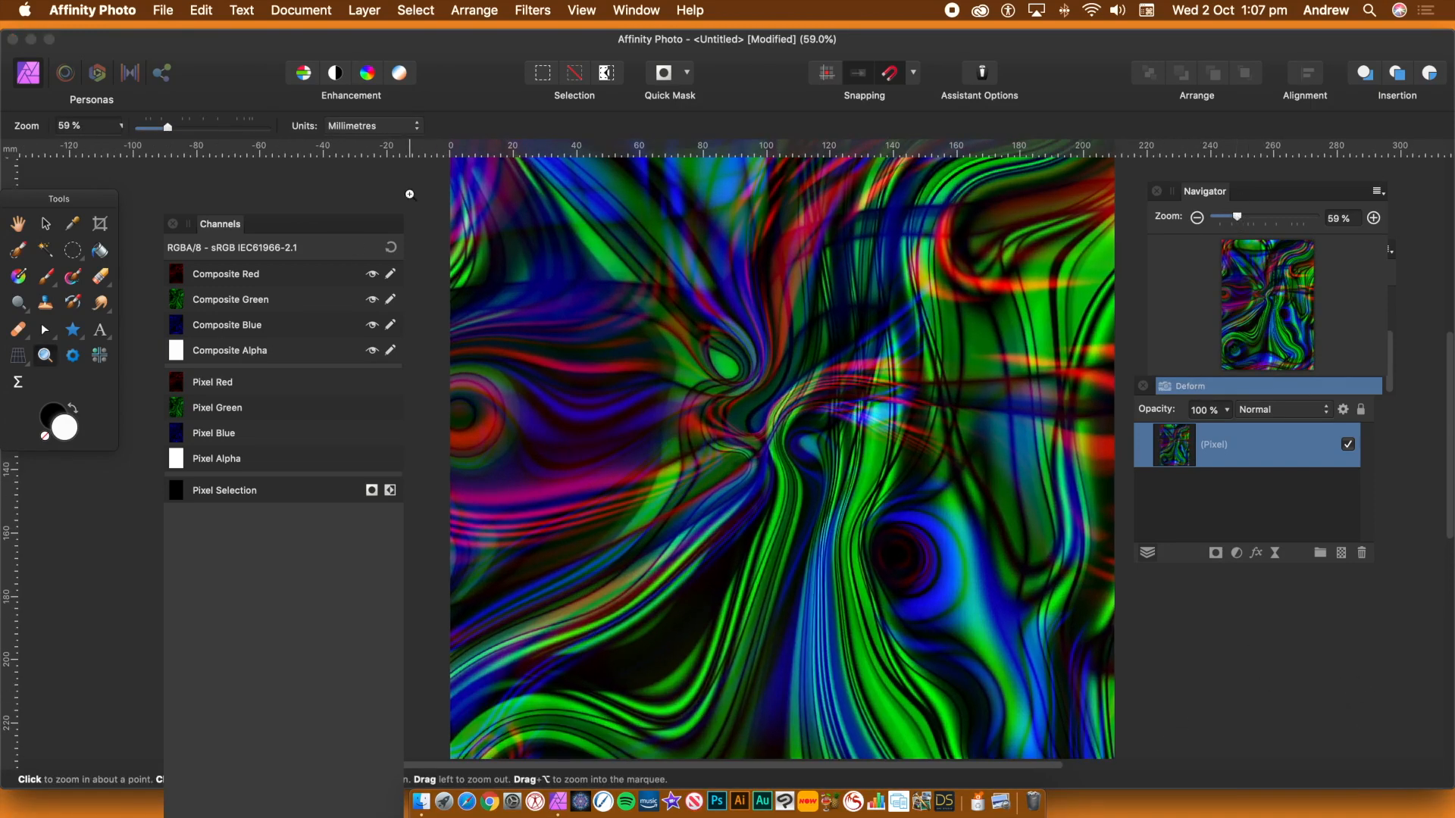
left_click(526, 12)
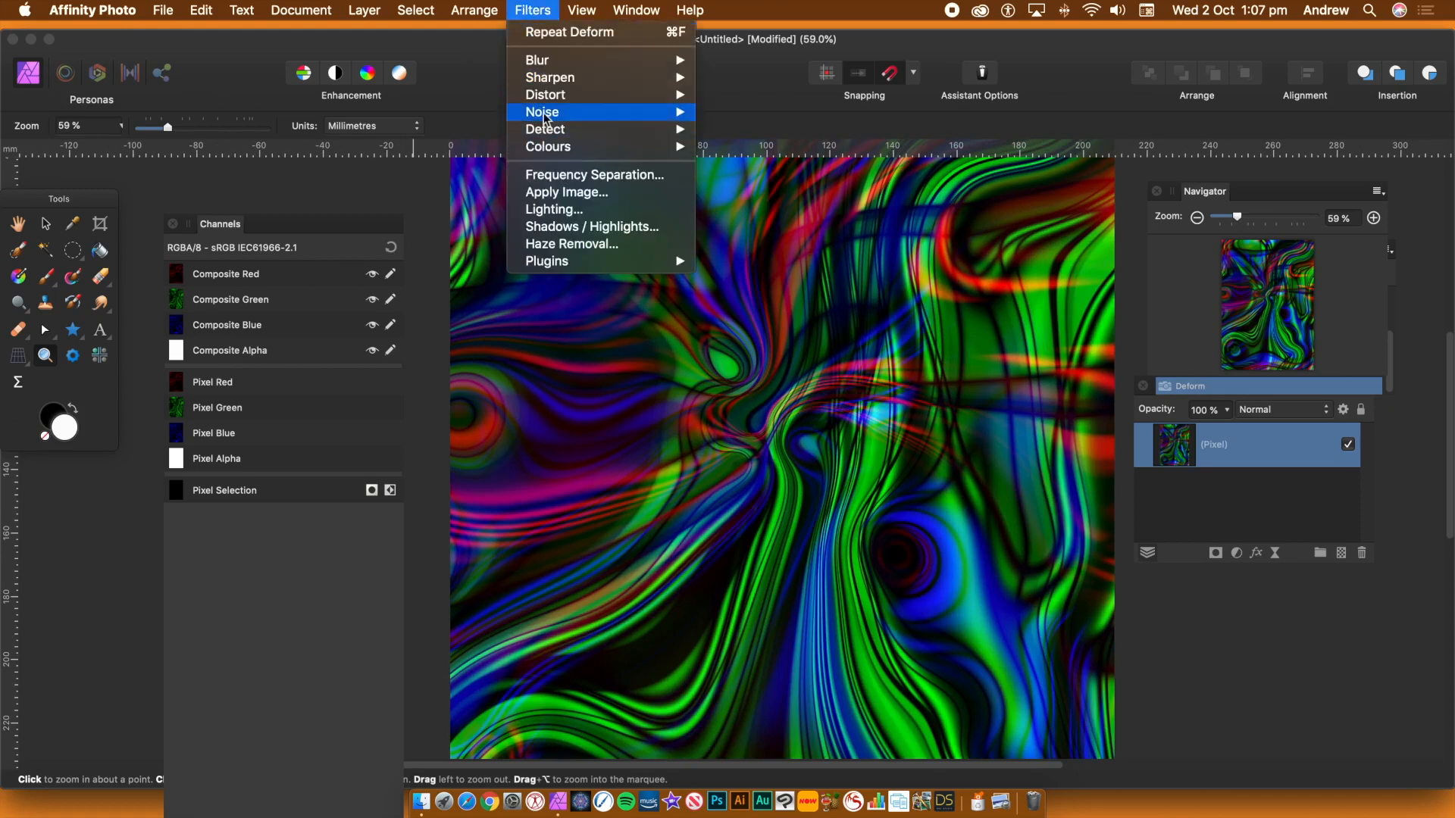
mouse_move(558, 95)
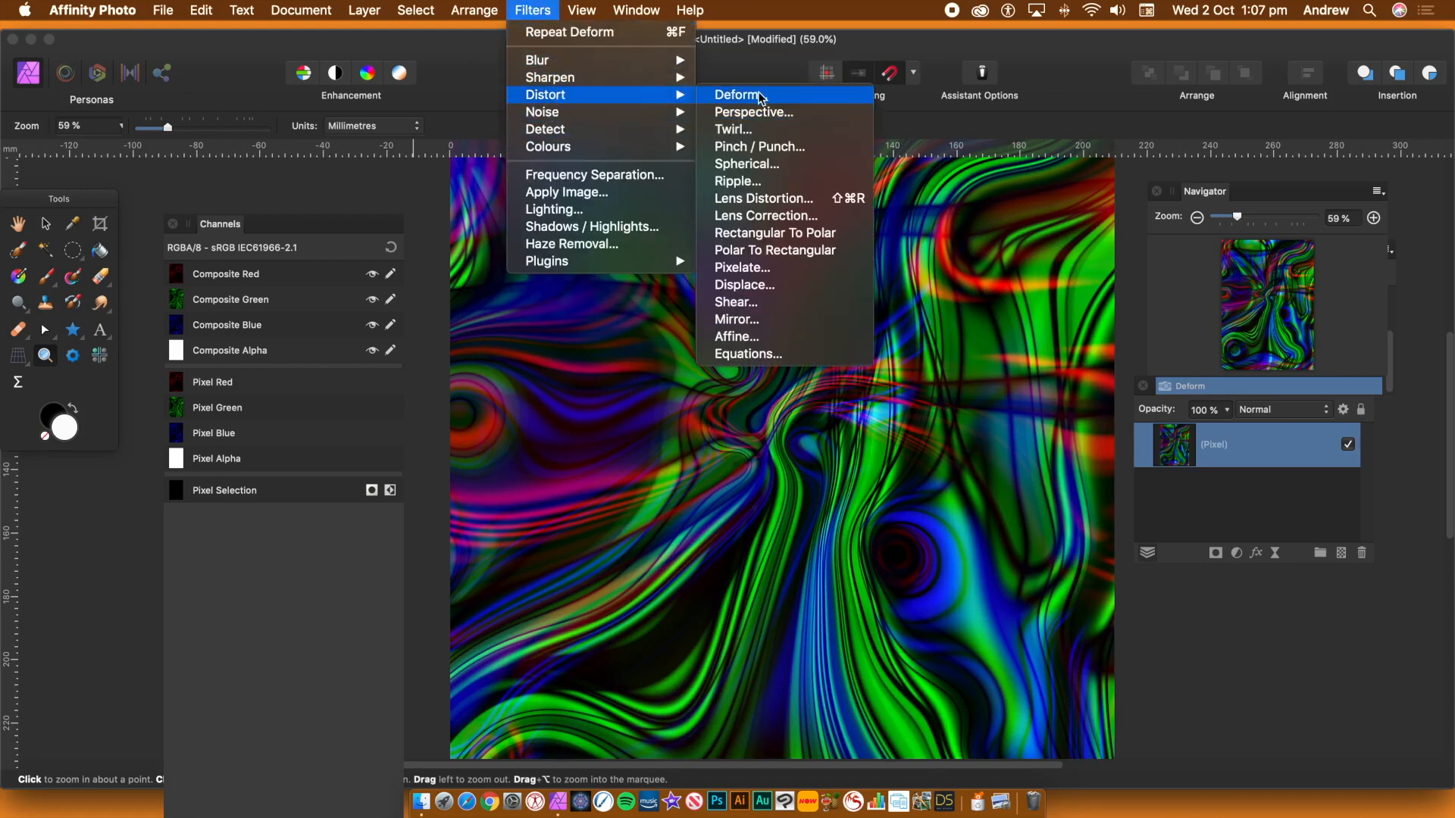
mouse_move(598, 148)
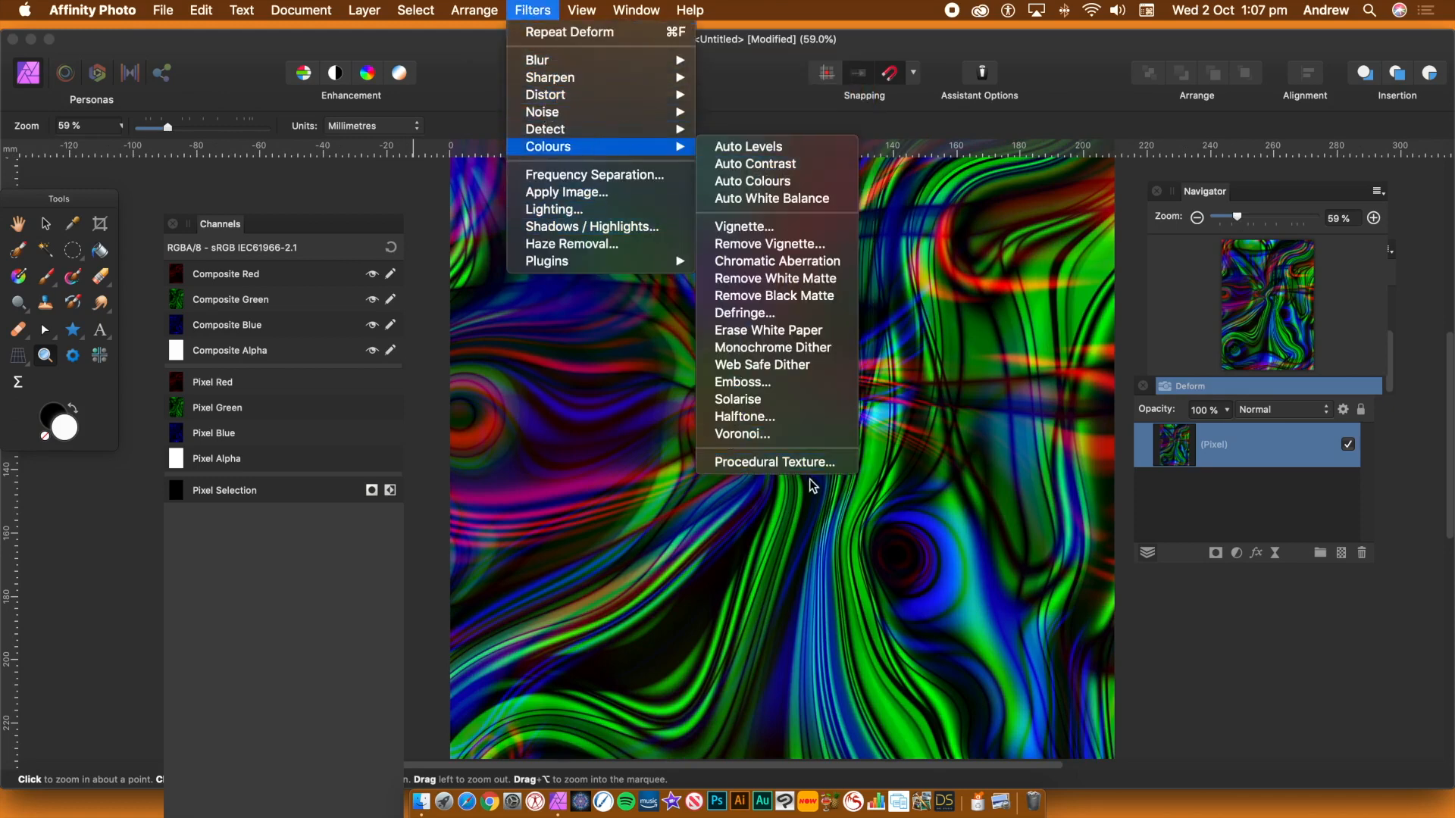
left_click(1418, 202)
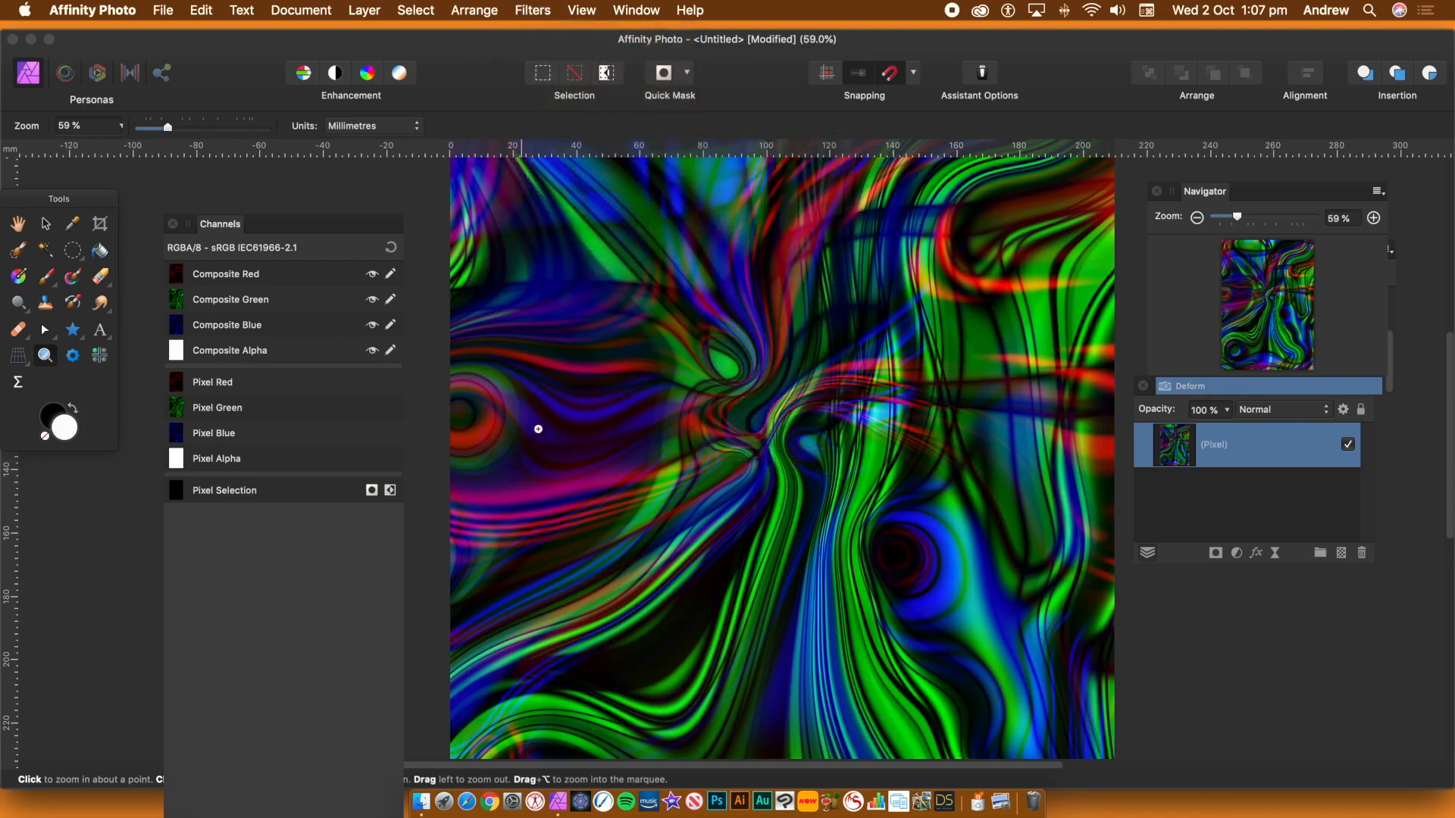